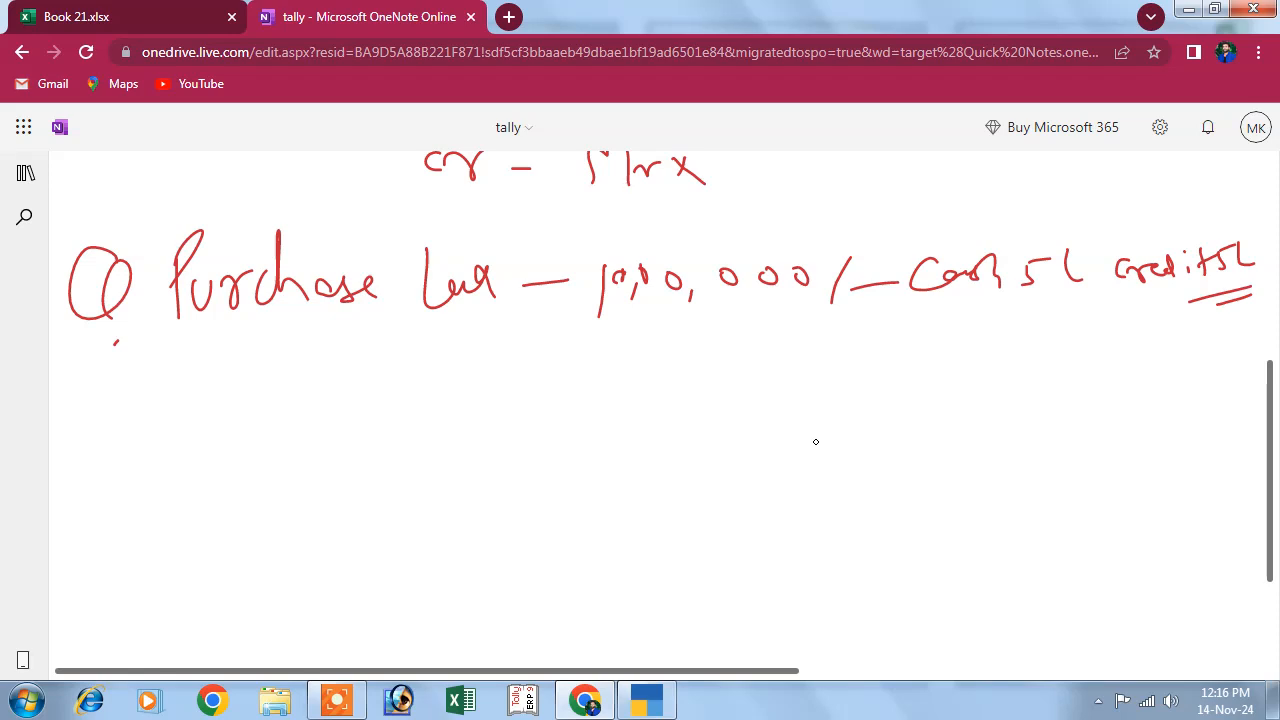
Step: Handwrite "Mr x" above the 10,00,000 amount, box it and add a tick mark beside it
click(821, 420)
mouse_move(600, 236)
mouse_down()
mouse_move(612, 205)
mouse_move(662, 222)
mouse_move(690, 205)
mouse_move(708, 232)
mouse_up()
mouse_move(600, 200)
mouse_down()
mouse_move(577, 206)
mouse_move(705, 184)
mouse_move(670, 248)
mouse_move(596, 265)
mouse_up()
mouse_move(710, 210)
mouse_down()
mouse_move(716, 220)
mouse_move(740, 202)
mouse_move(754, 217)
mouse_up()
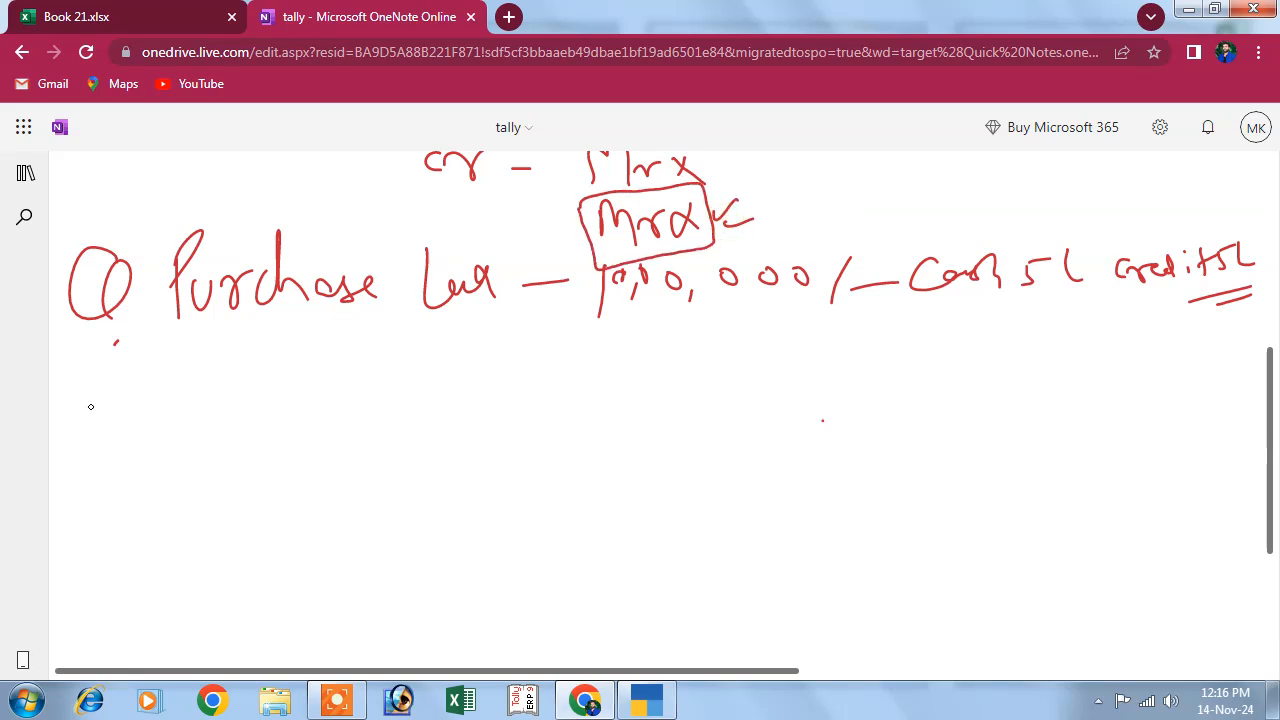
Step: Underline "Purchase Lux", the 10,00,000 amount, "Cash 5L" and "Credit 5L" in the handwritten question
drag(209, 328, 496, 301)
drag(766, 300, 578, 312)
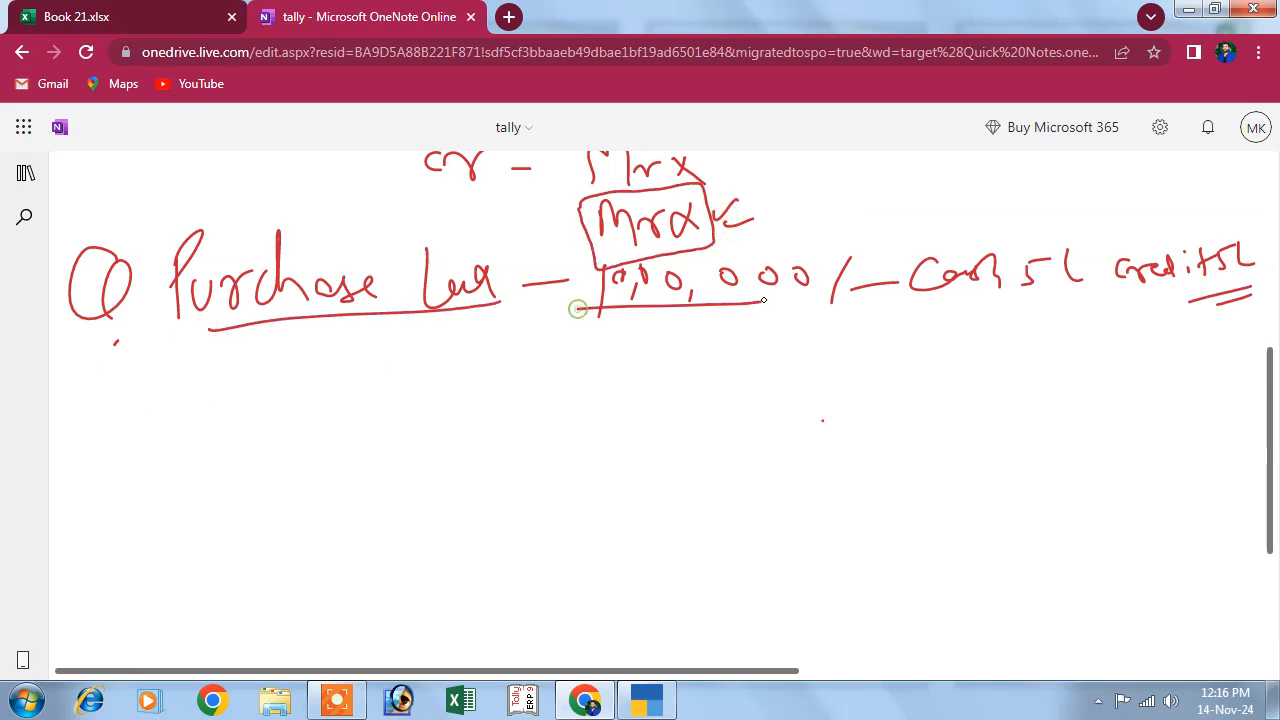
drag(1066, 303, 918, 305)
drag(1138, 306, 1222, 298)
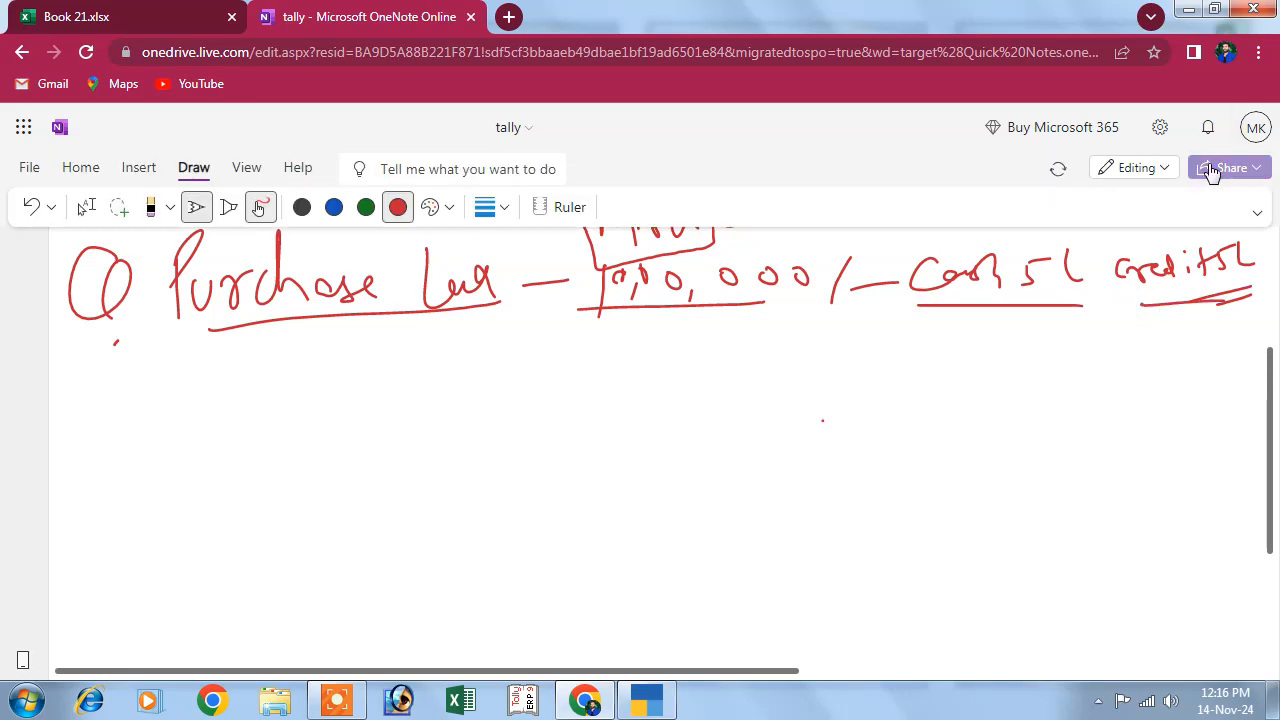
Step: Handwrite the debit line "Dr – Purchase 10,00,000" below the question
mouse_move(246, 378)
mouse_down()
mouse_move(290, 405)
mouse_move(340, 372)
mouse_move(381, 398)
mouse_up()
mouse_move(428, 358)
mouse_down()
mouse_move(452, 386)
mouse_move(543, 365)
mouse_move(596, 384)
mouse_move(657, 386)
mouse_move(632, 388)
mouse_move(648, 380)
mouse_up()
mouse_move(758, 362)
mouse_down()
mouse_move(763, 395)
mouse_move(788, 374)
mouse_move(816, 405)
mouse_move(912, 380)
mouse_move(978, 386)
mouse_up()
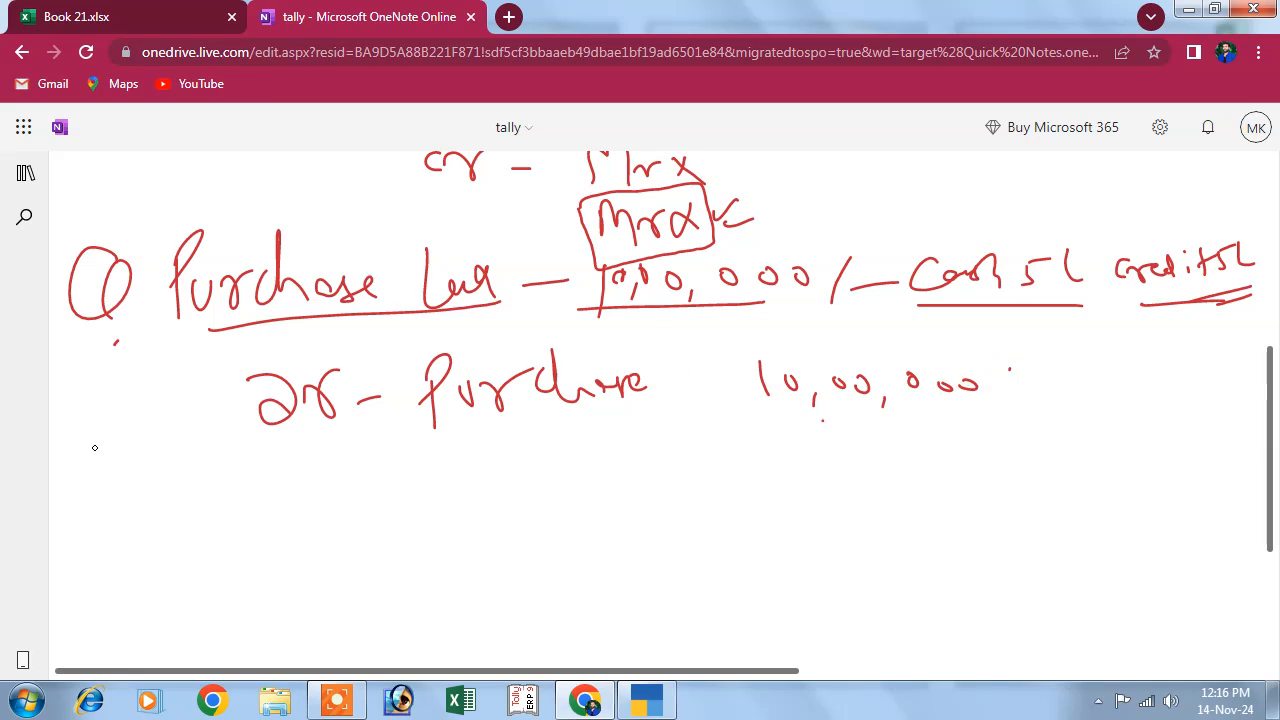
Step: Handwrite the first credit line, "Cr – Cash", with the amount 5 lakh under the debit line
mouse_move(269, 460)
mouse_down()
mouse_move(278, 482)
mouse_move(320, 476)
mouse_up()
drag(340, 472, 358, 471)
mouse_move(478, 448)
mouse_down()
mouse_move(540, 456)
mouse_move(582, 436)
mouse_move(610, 478)
mouse_up()
mouse_move(856, 444)
mouse_down()
mouse_move(918, 466)
mouse_move(1005, 455)
mouse_move(954, 434)
mouse_up()
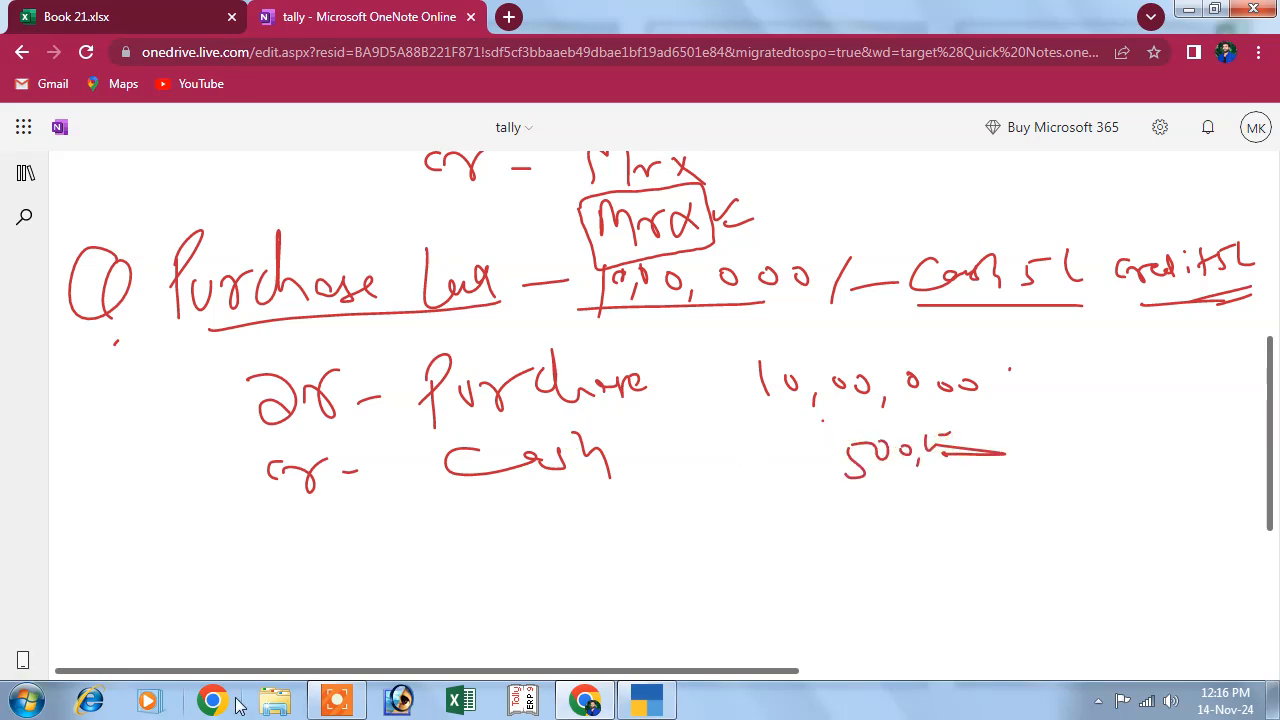
Step: Handwrite the second credit line, "Cr – Mr x", with the amount 5 lakh under the cash line
mouse_move(282, 538)
mouse_down()
mouse_move(276, 556)
mouse_move(306, 538)
mouse_up()
mouse_move(330, 563)
mouse_down()
mouse_move(450, 548)
mouse_move(472, 562)
mouse_up()
drag(518, 540, 536, 585)
drag(474, 559, 484, 550)
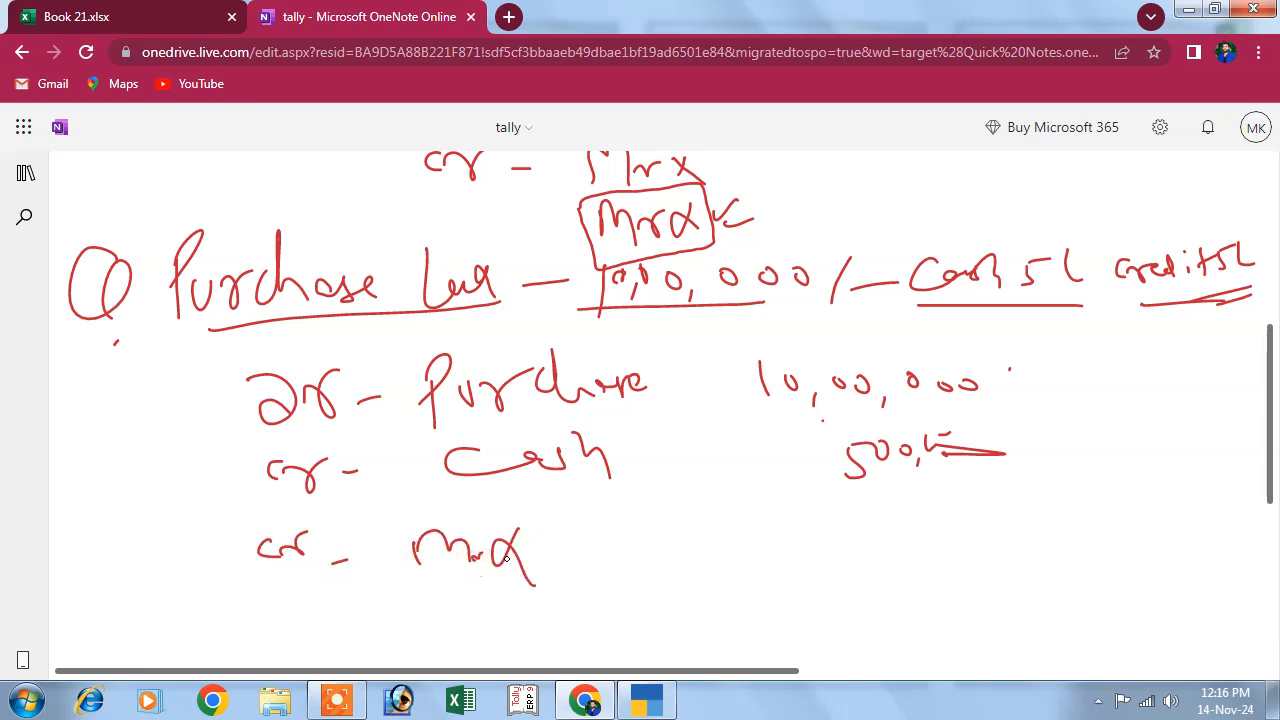
mouse_move(902, 506)
mouse_down()
mouse_move(884, 508)
mouse_move(878, 542)
mouse_move(926, 522)
mouse_up()
drag(950, 514, 1004, 520)
drag(1016, 514, 1018, 520)
drag(1032, 512, 1052, 534)
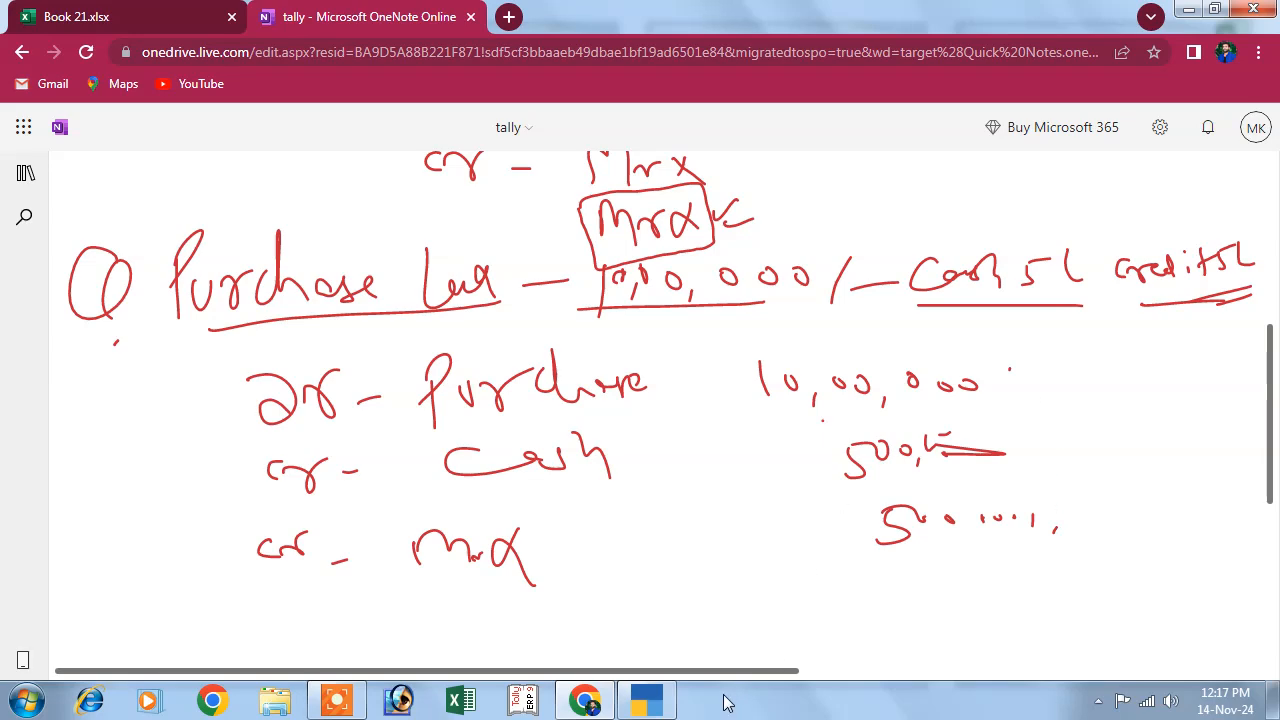
Step: Switch to TallyPrime and start a new company named B with Bihar as its state
click(632, 710)
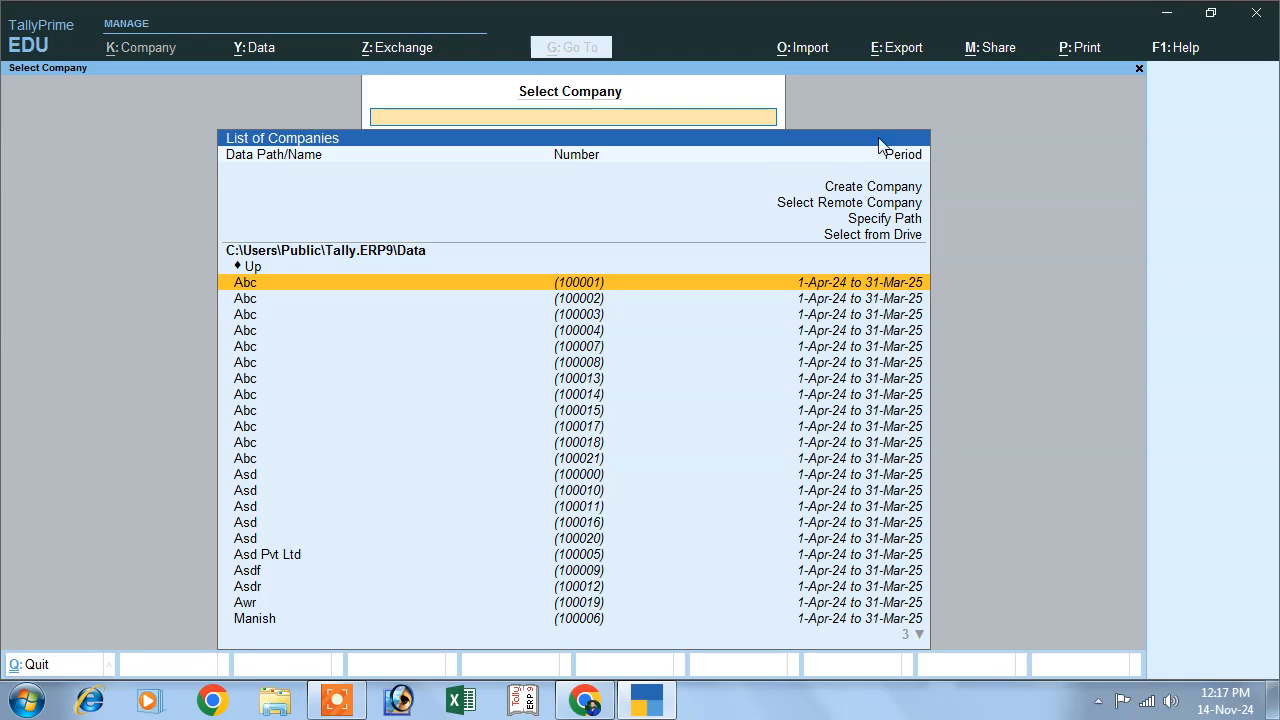
click(871, 190)
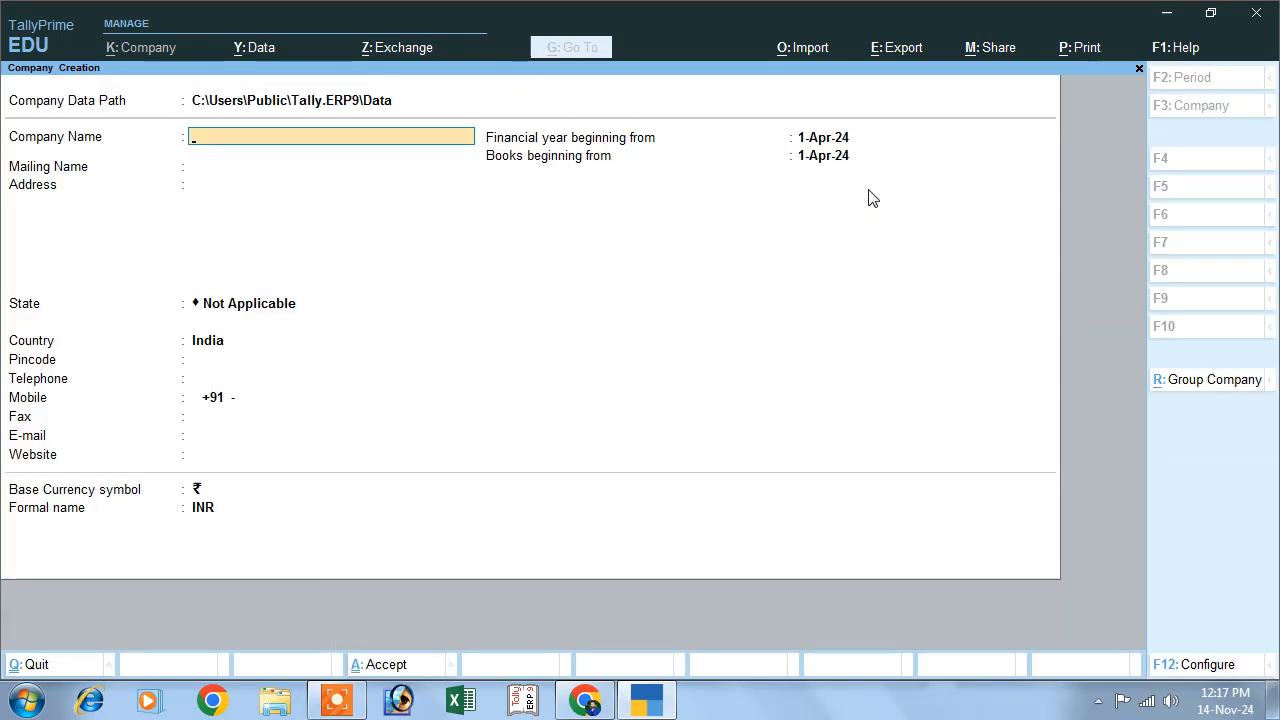
text(B)
key(Return)
key(Return)
key(Return)
text(B)
key(Return)
key(Return)
Step: Keep the remaining company details at their defaults, create company B and accept its default features
key(Return)
key(Return)
key(Return)
key(Return)
key(Return)
key(Return)
key(Return)
key(Return)
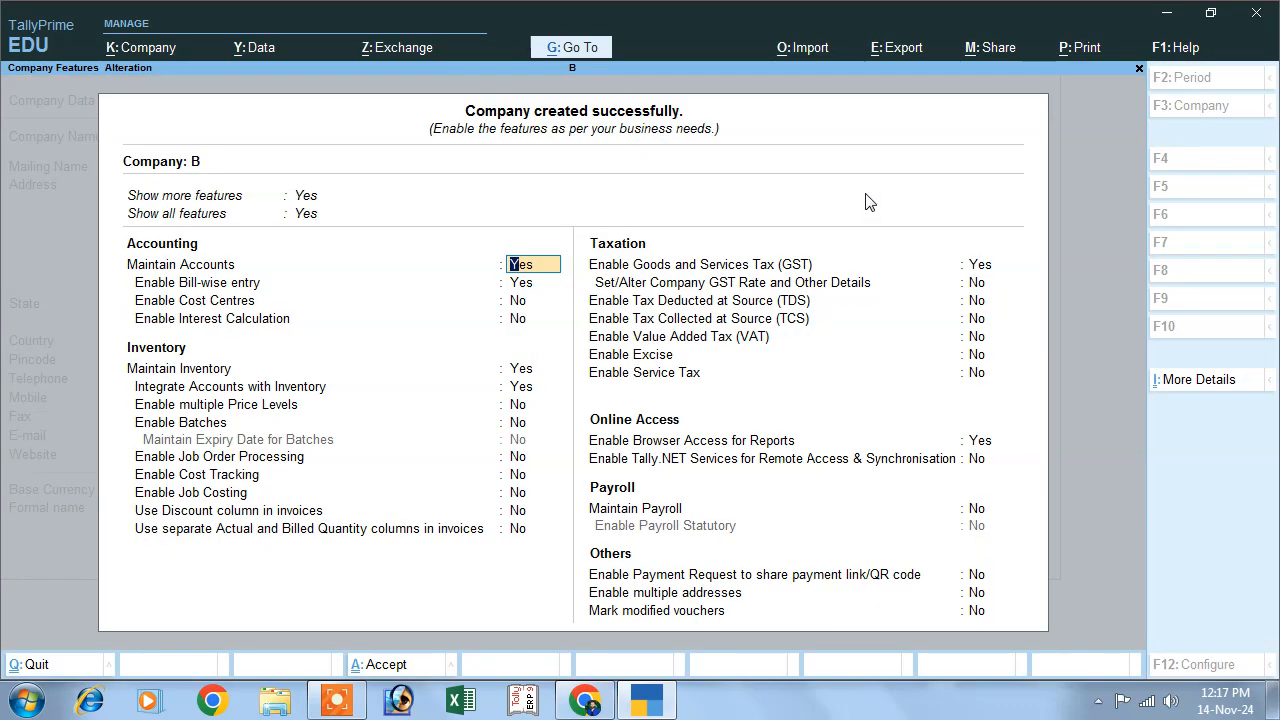
key(ctrl+a)
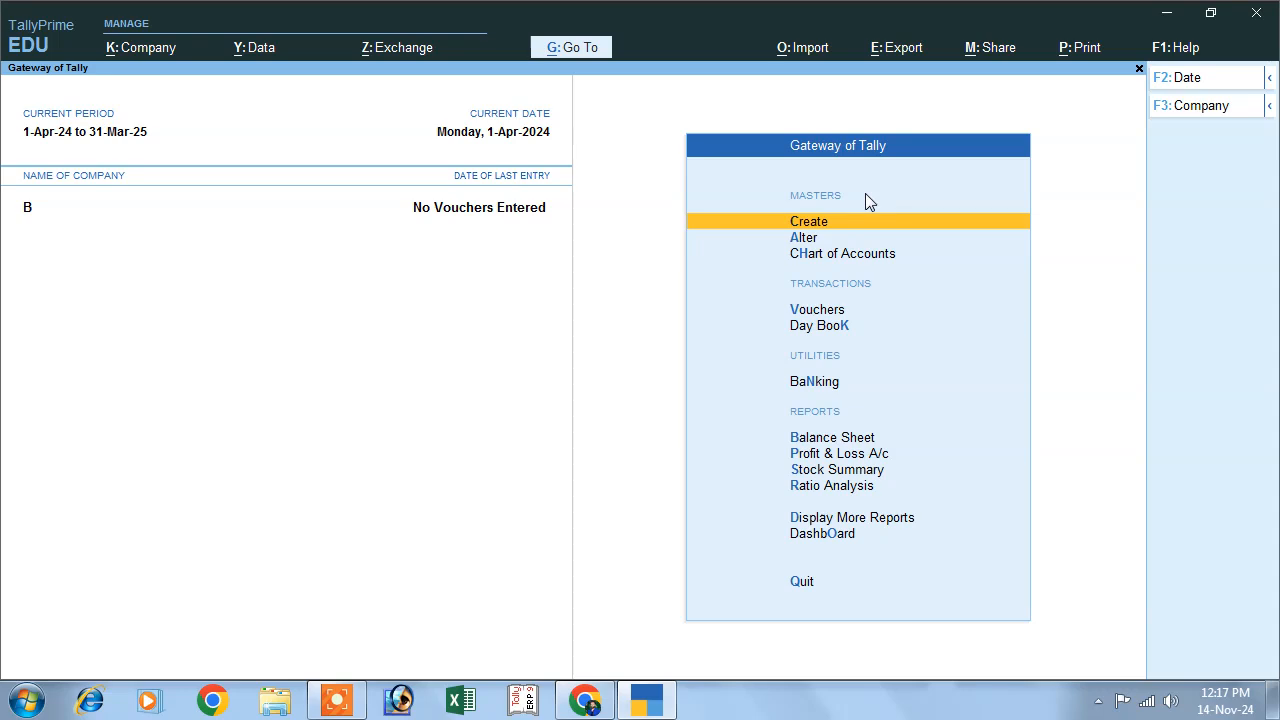
Step: Start a journal voucher and begin a new ledger named Purchase for its debit line
click(831, 309)
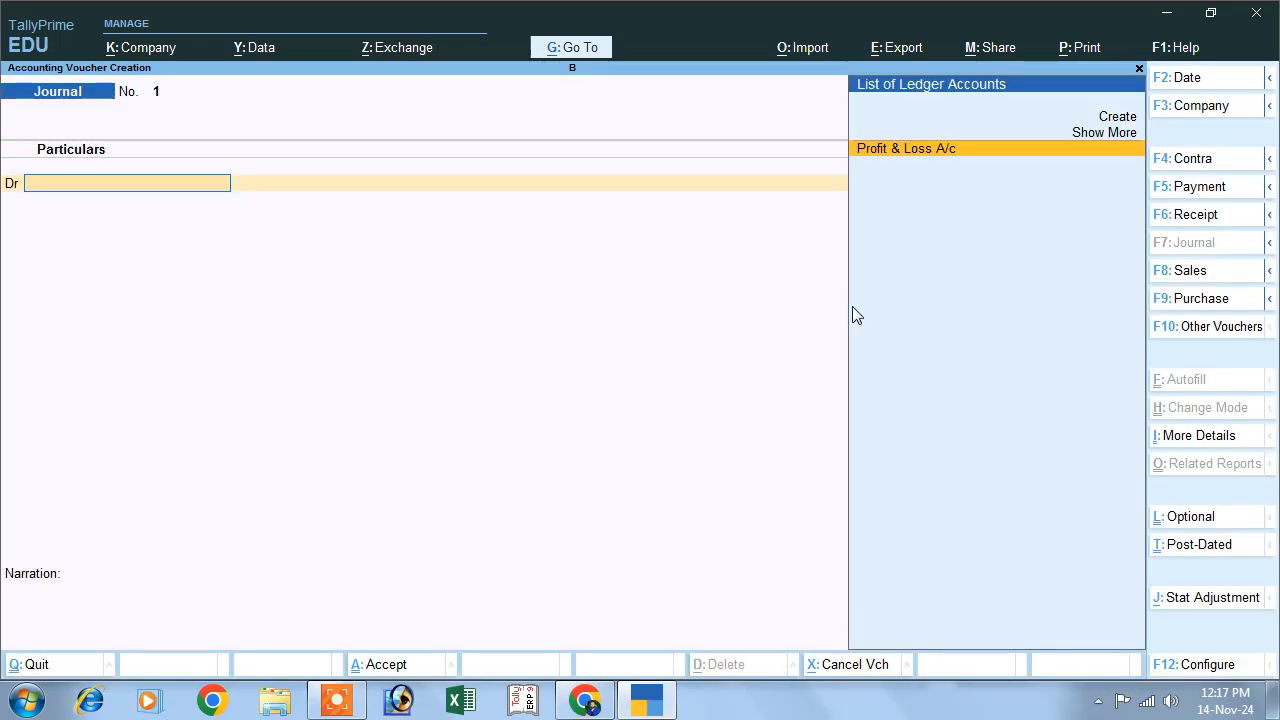
click(1158, 244)
click(1122, 117)
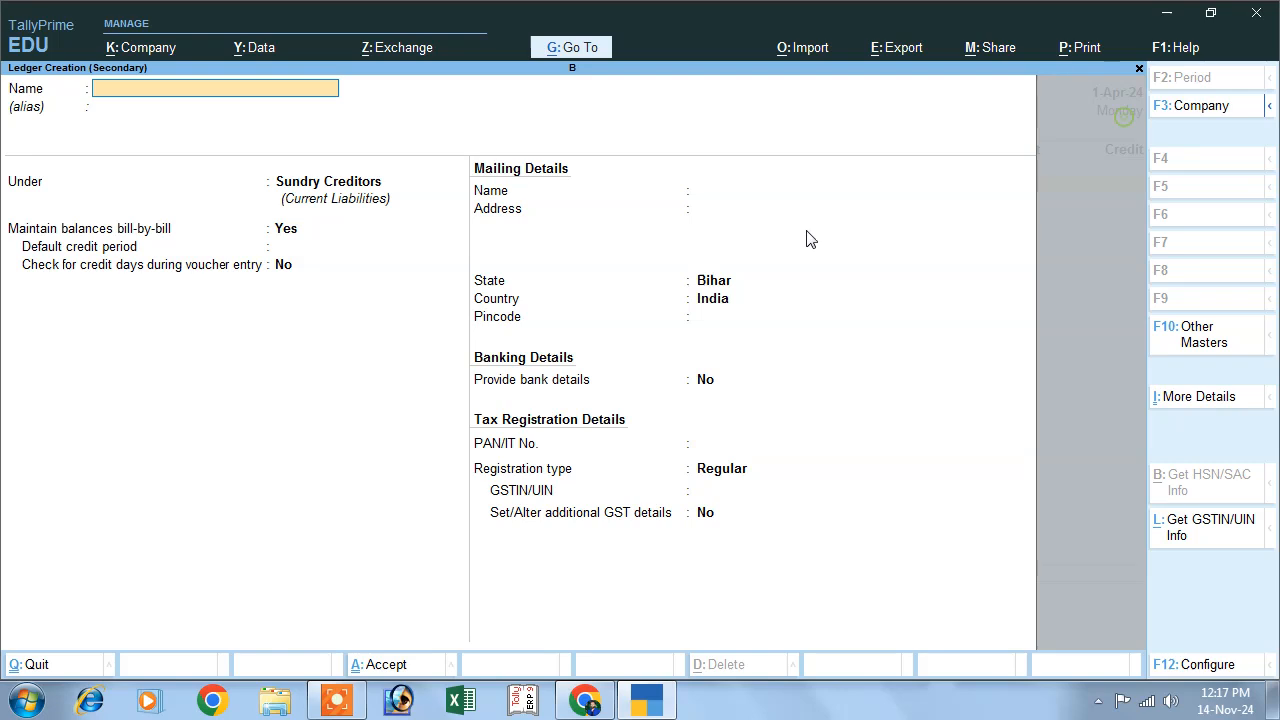
text(P)
text(urcg)
key(BackSpace)
text(hase)
key(Return)
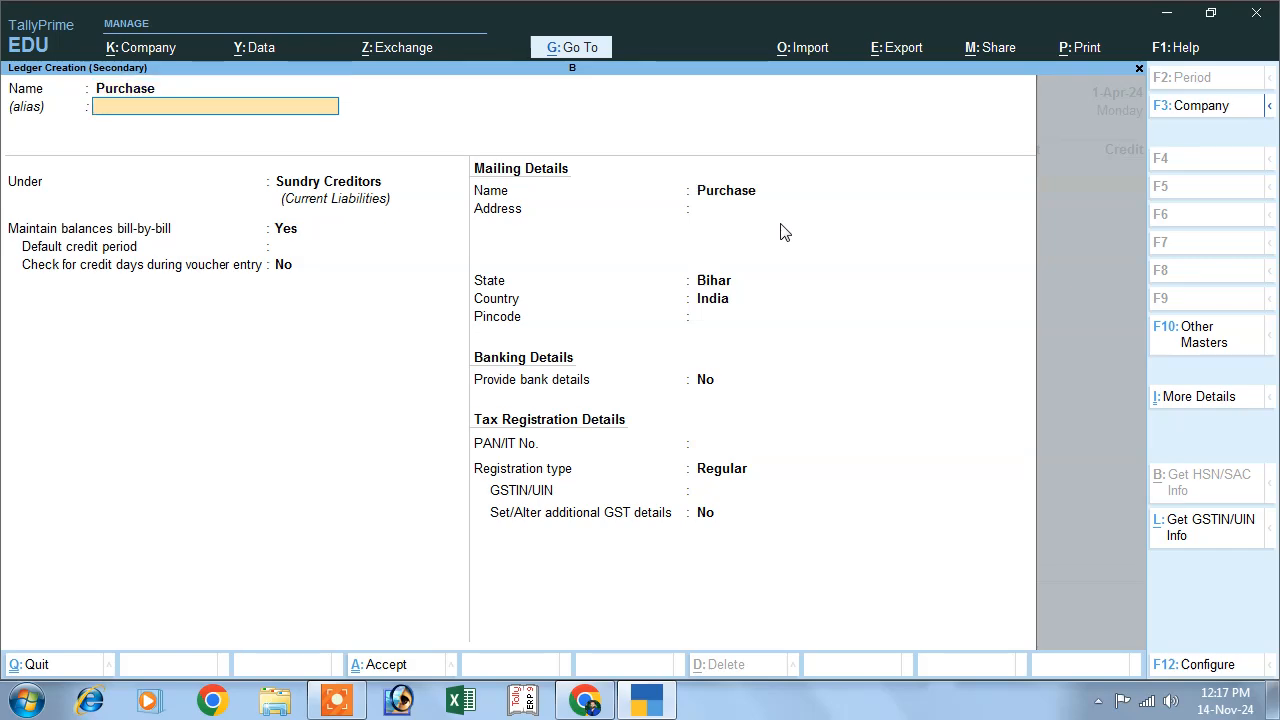
Step: Place the Purchase ledger under Purchase Accounts, set GST applicability to Not Applicable and save it
key(Return)
text(P)
key(Down)
key(Up)
key(Return)
key(Return)
key(Return)
text(N)
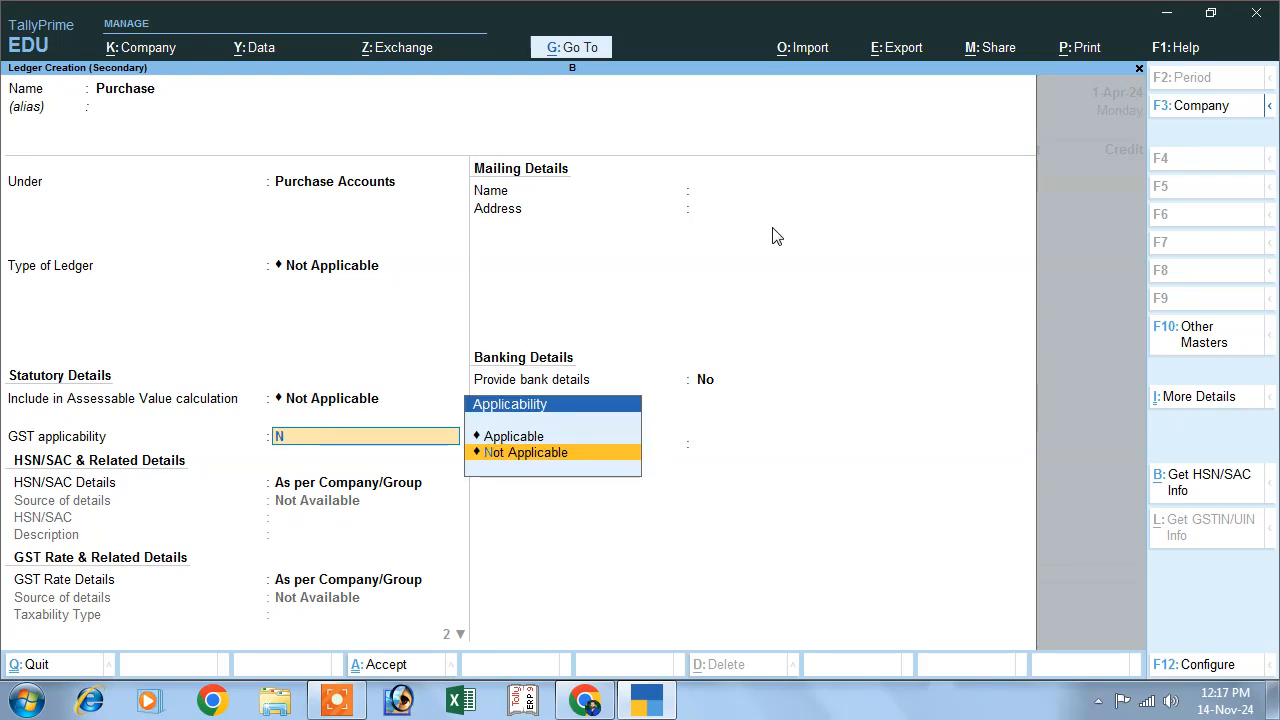
key(Return)
key(Return)
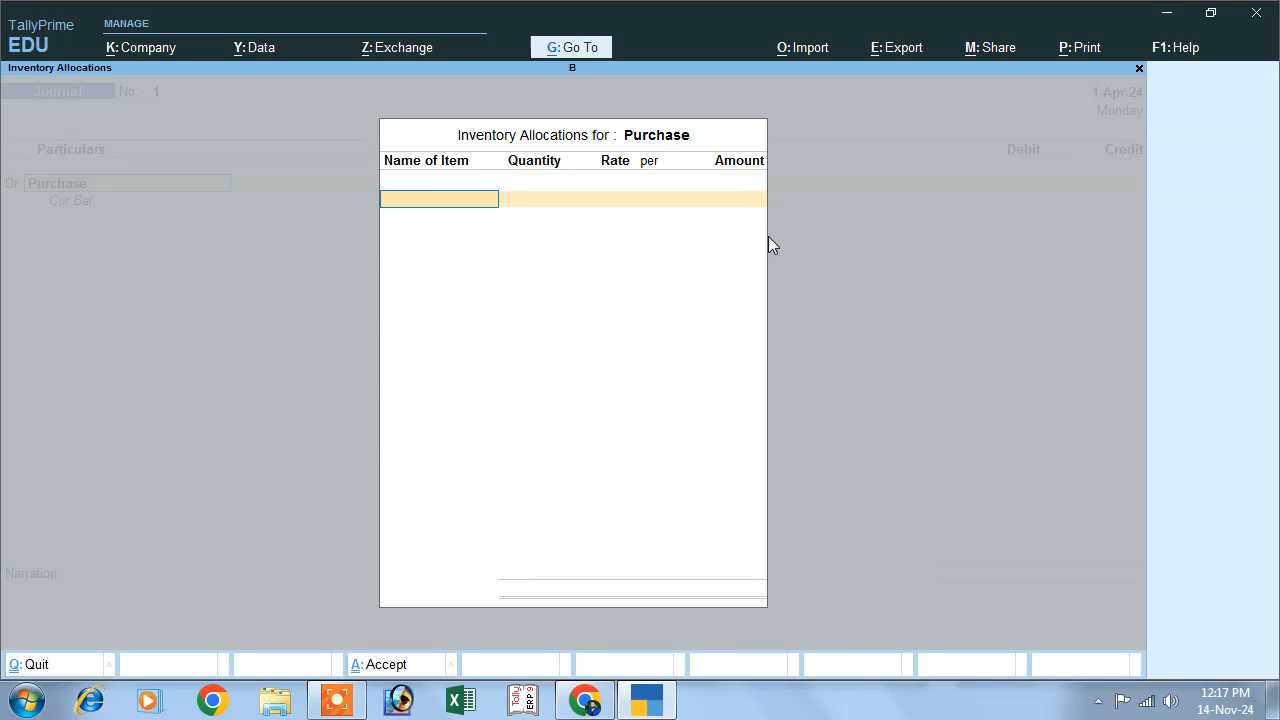
Step: Start a new stock item named Lux under the Primary group from the Purchase inventory allocation
key(alt+c)
text(Lux)
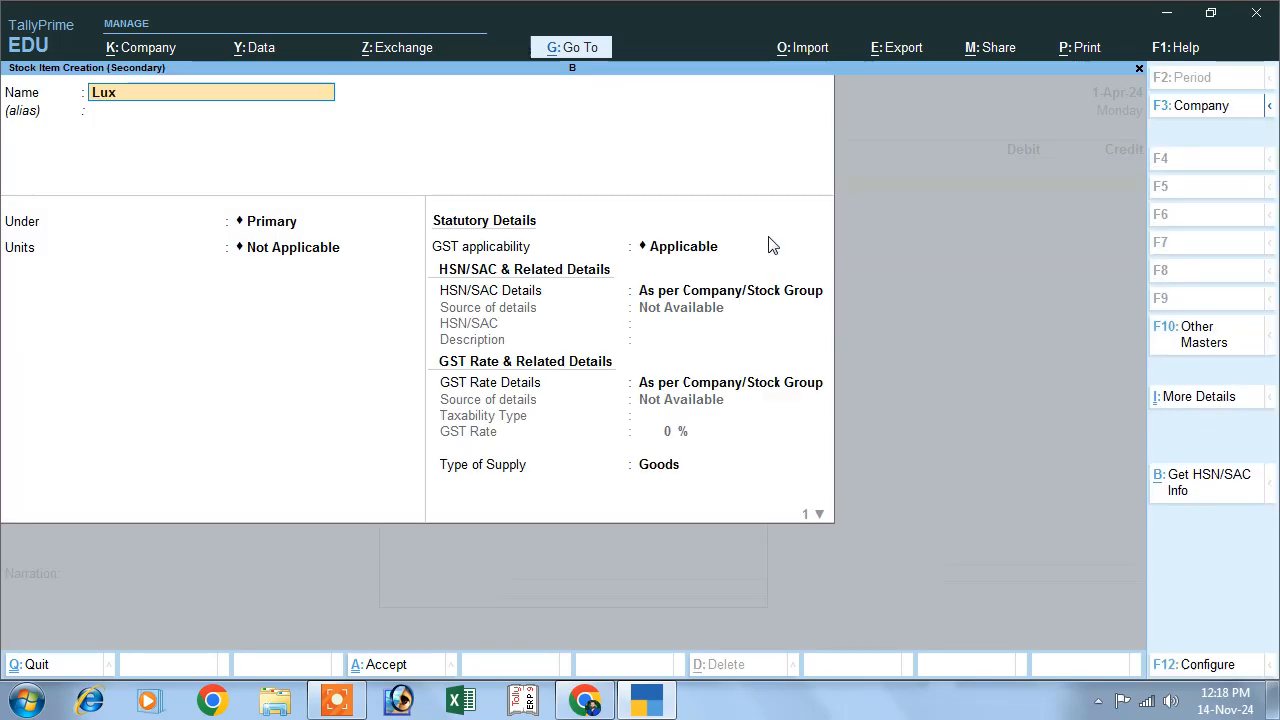
key(Return)
key(Return)
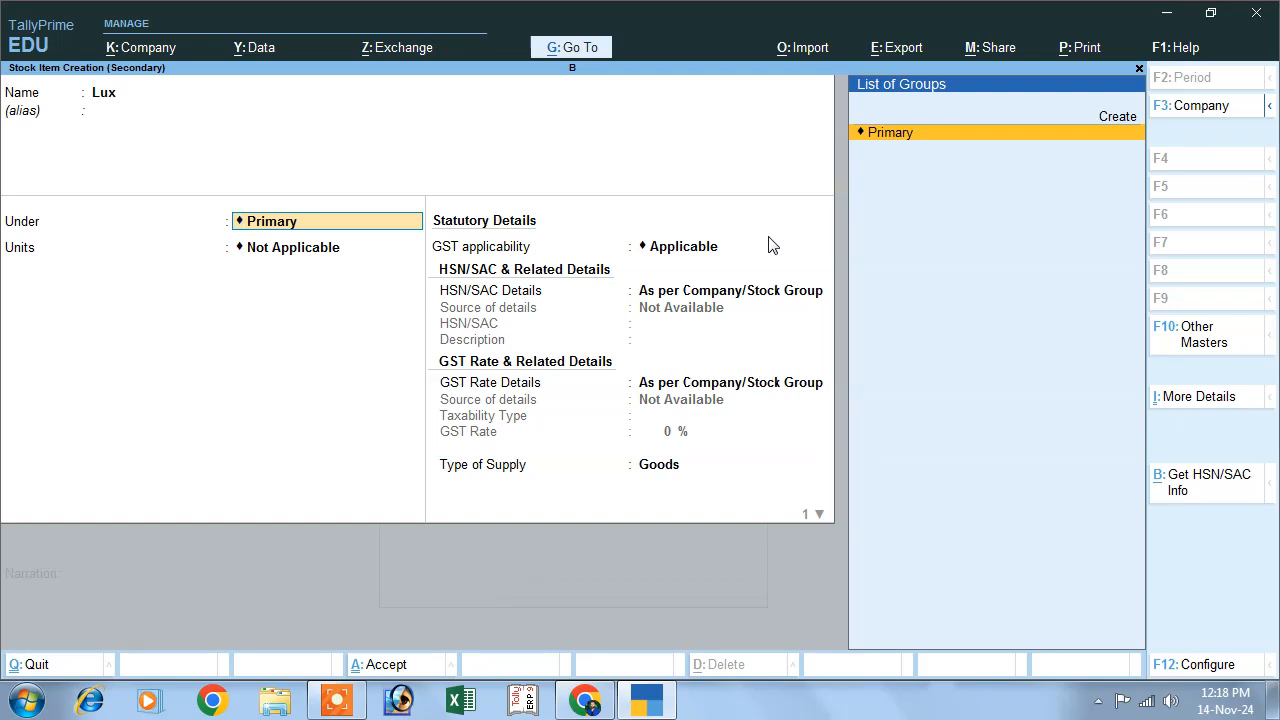
key(Return)
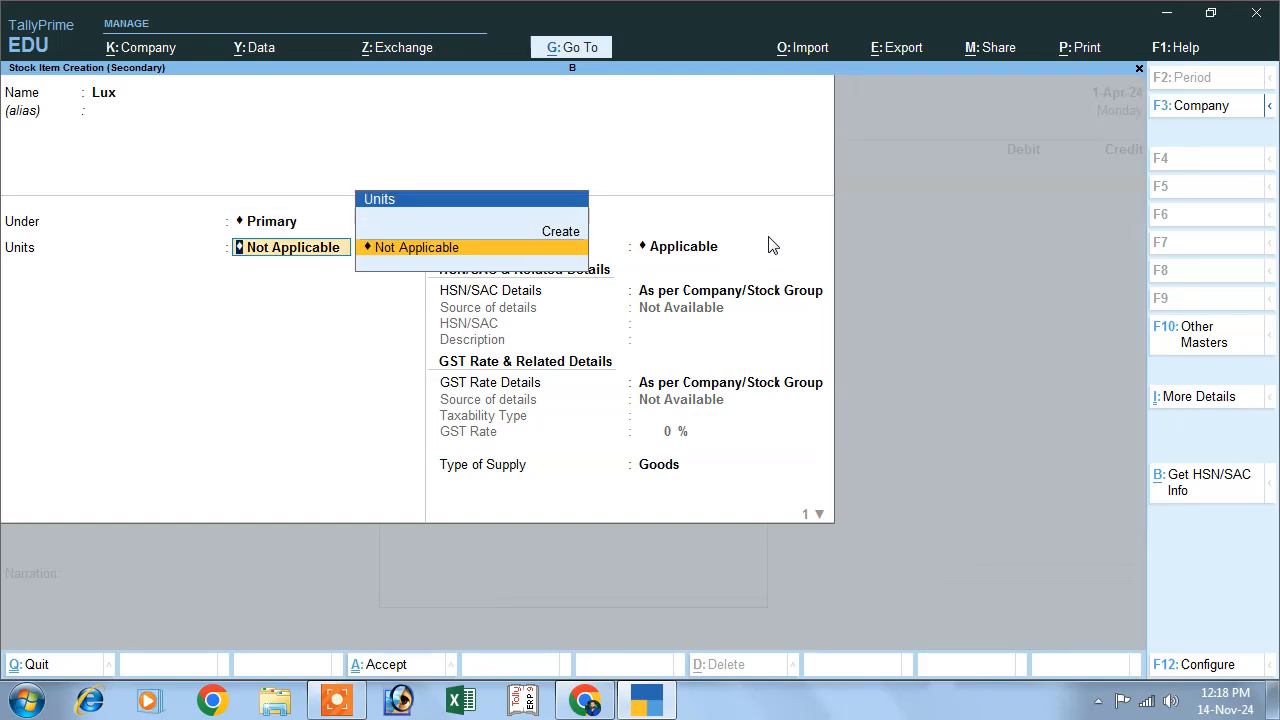
Step: Create a simple unit for Lux with symbol pcs, formal name Pieces, UQC PCS-PIECES and 0 decimal places
key(Up)
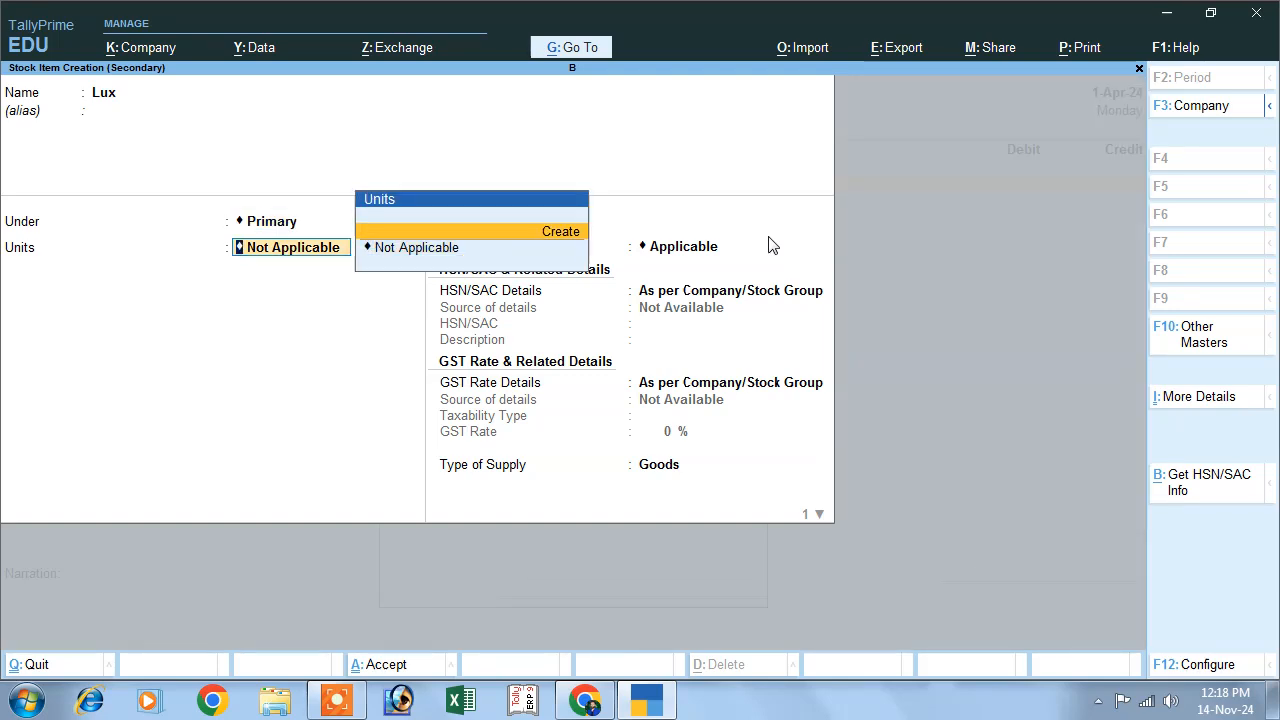
key(Return)
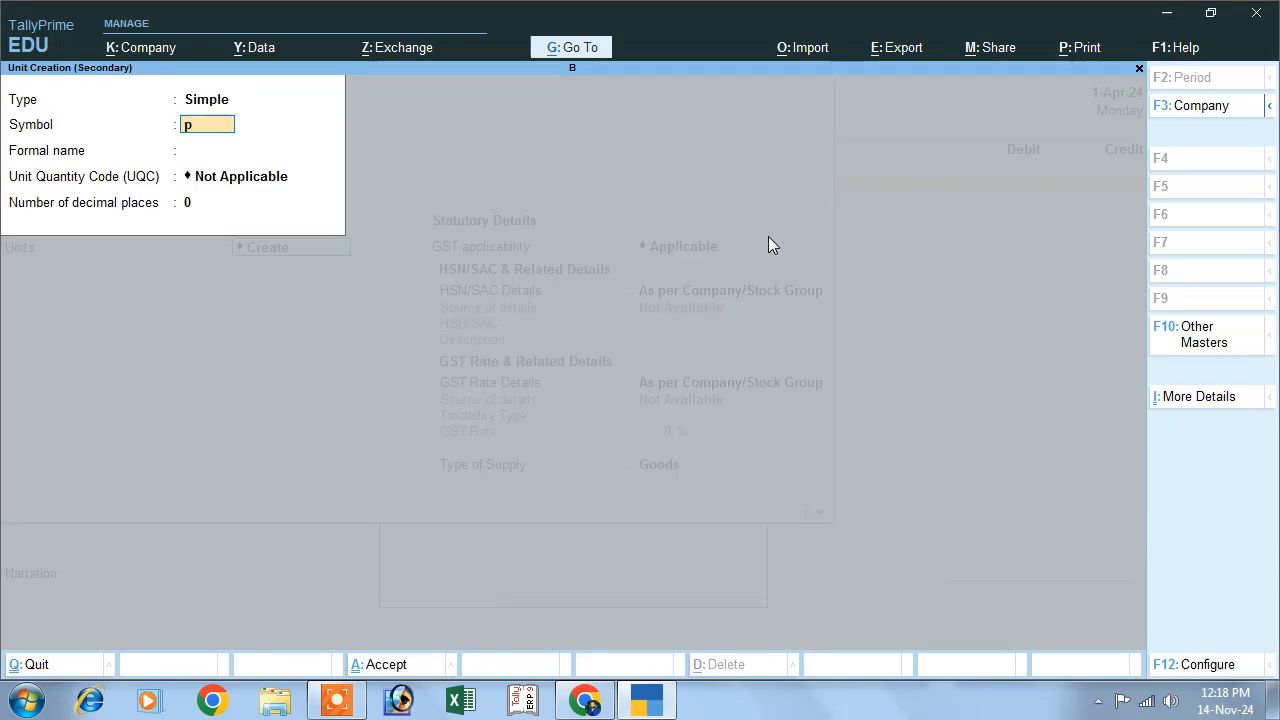
key(Return)
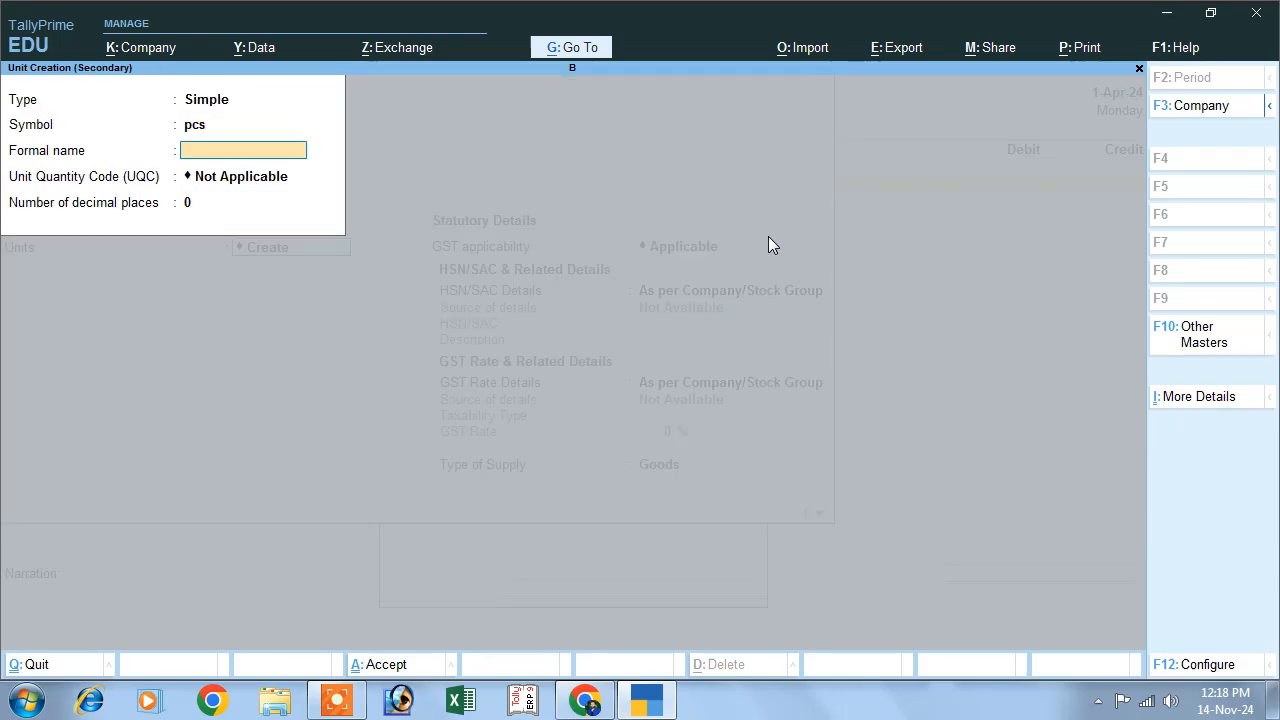
text(Pieces)
key(Return)
text(p)
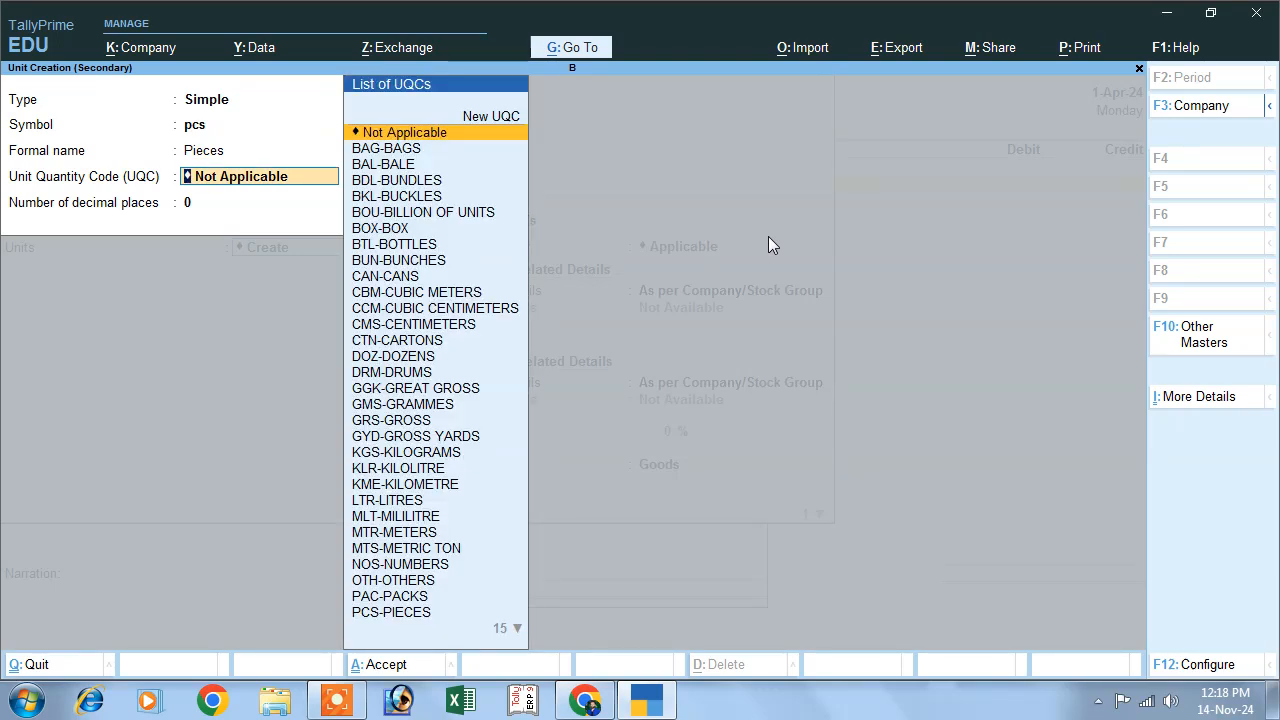
key(Down)
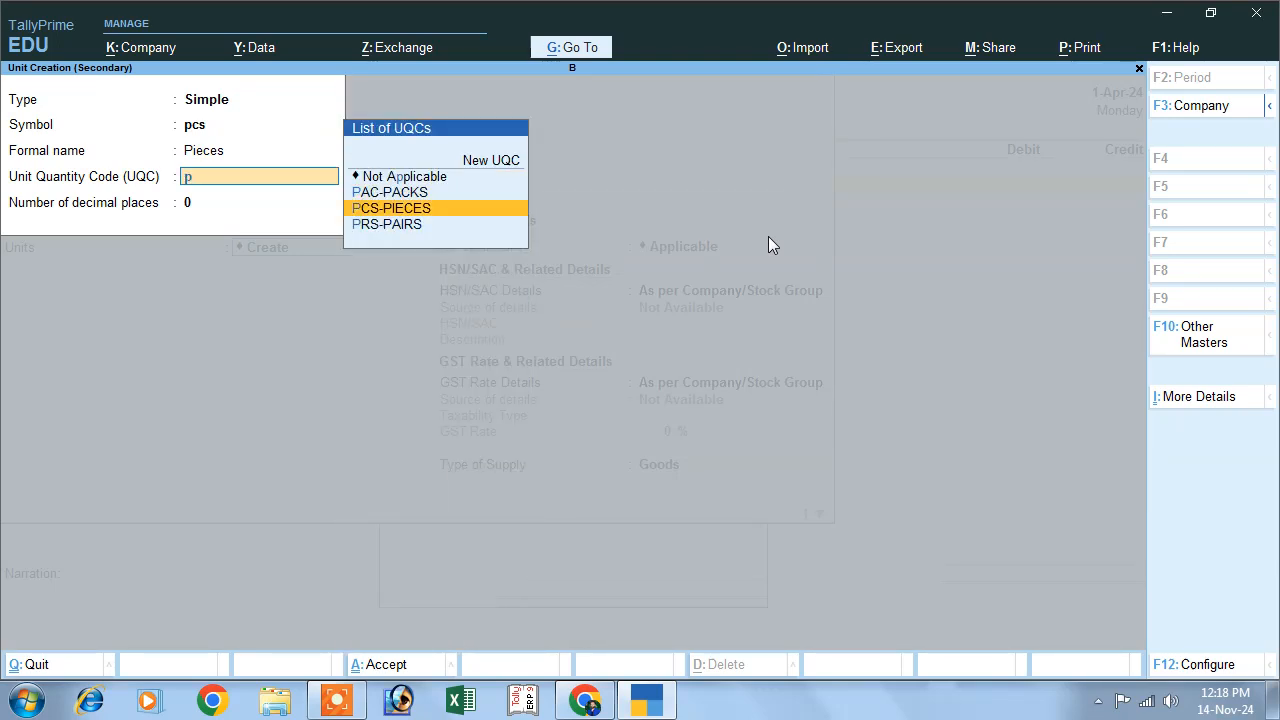
key(Return)
key(Return)
key(Return)
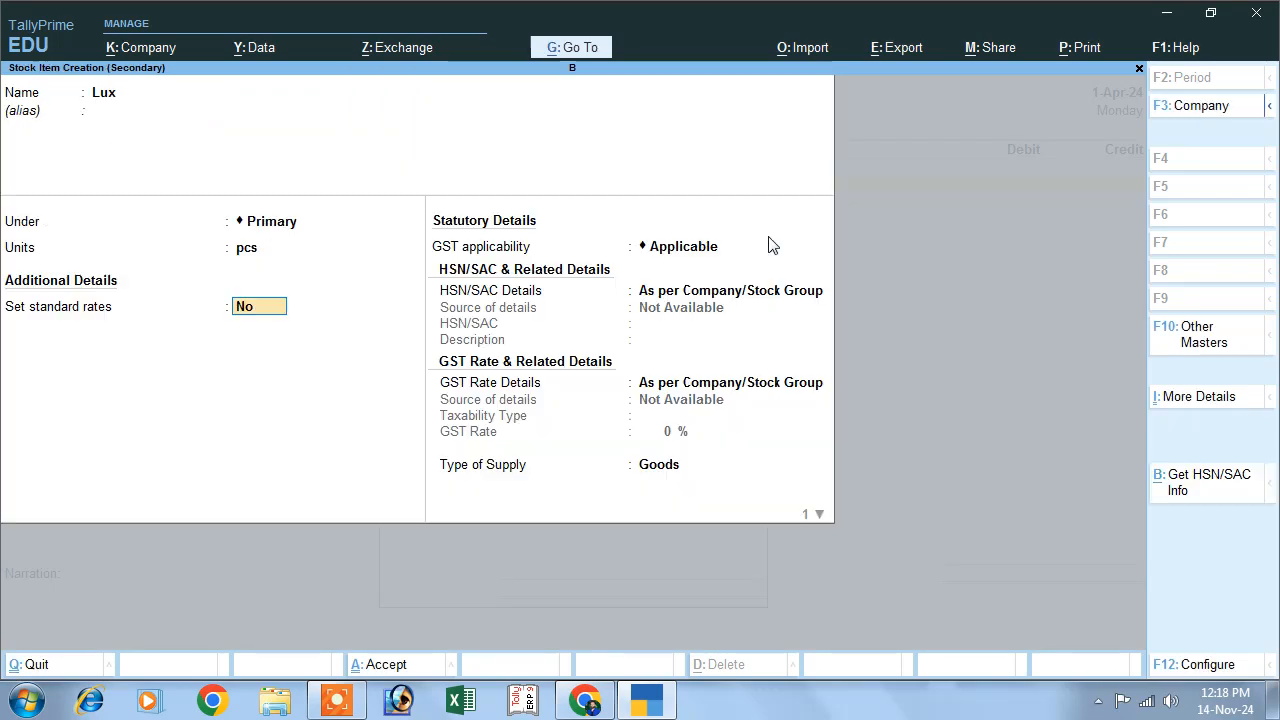
Step: Keep the remaining Lux settings at their defaults, save the stock item and use it in the allocation
key(Return)
key(Return)
key(Return)
key(Return)
key(Return)
key(Return)
key(Return)
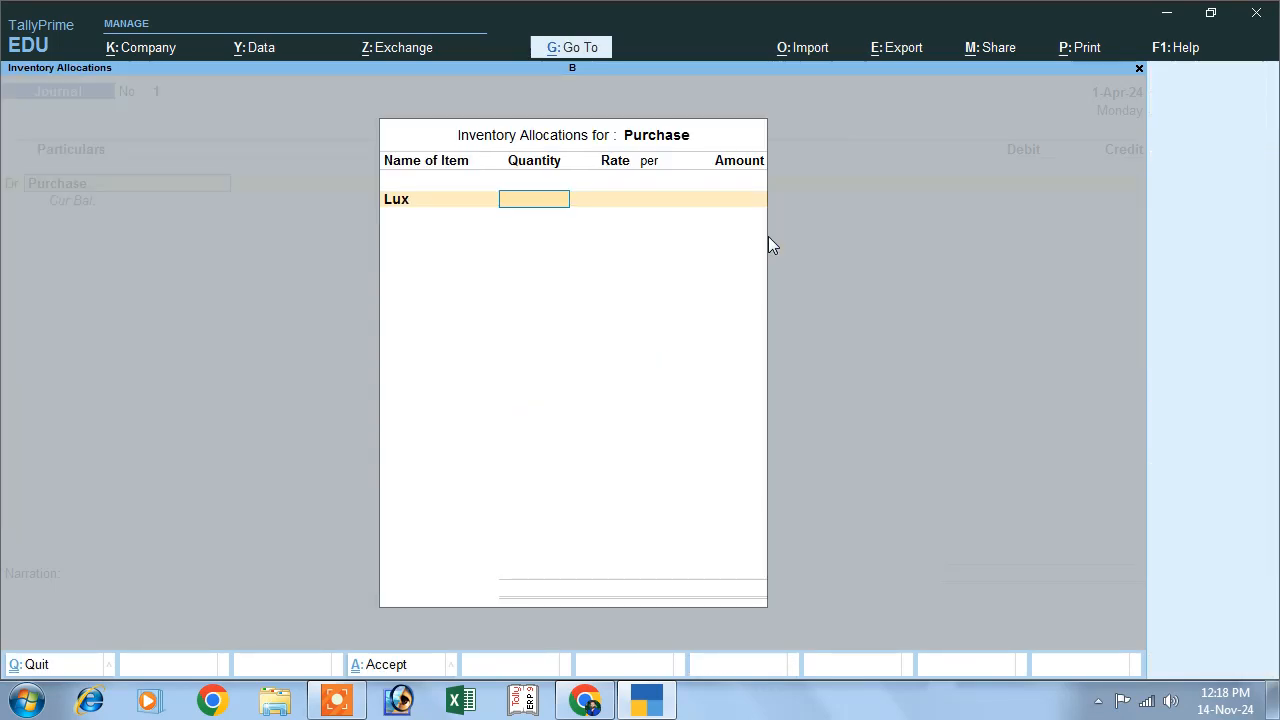
Step: Allocate 10,000 pcs of Lux at a rate of 100 to Purchase and accept the debit amount
text(10,000)
key(Return)
text(100)
key(Return)
key(Return)
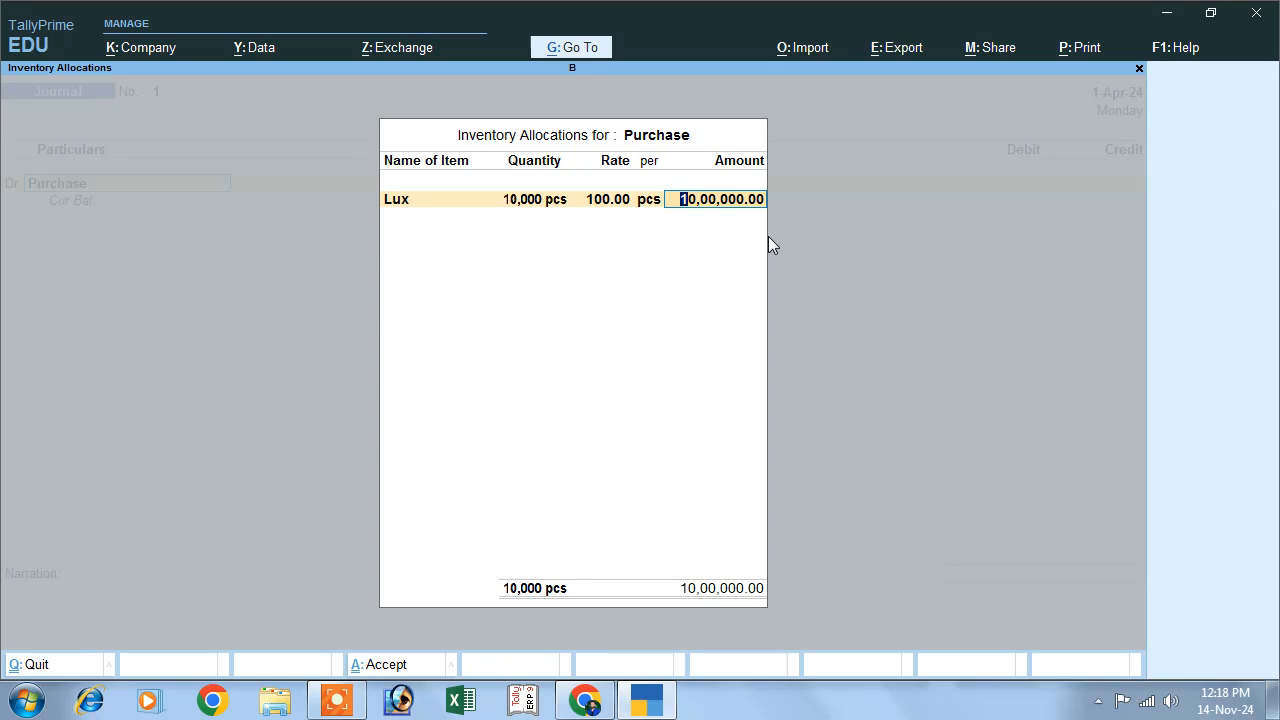
key(Return)
key(Return)
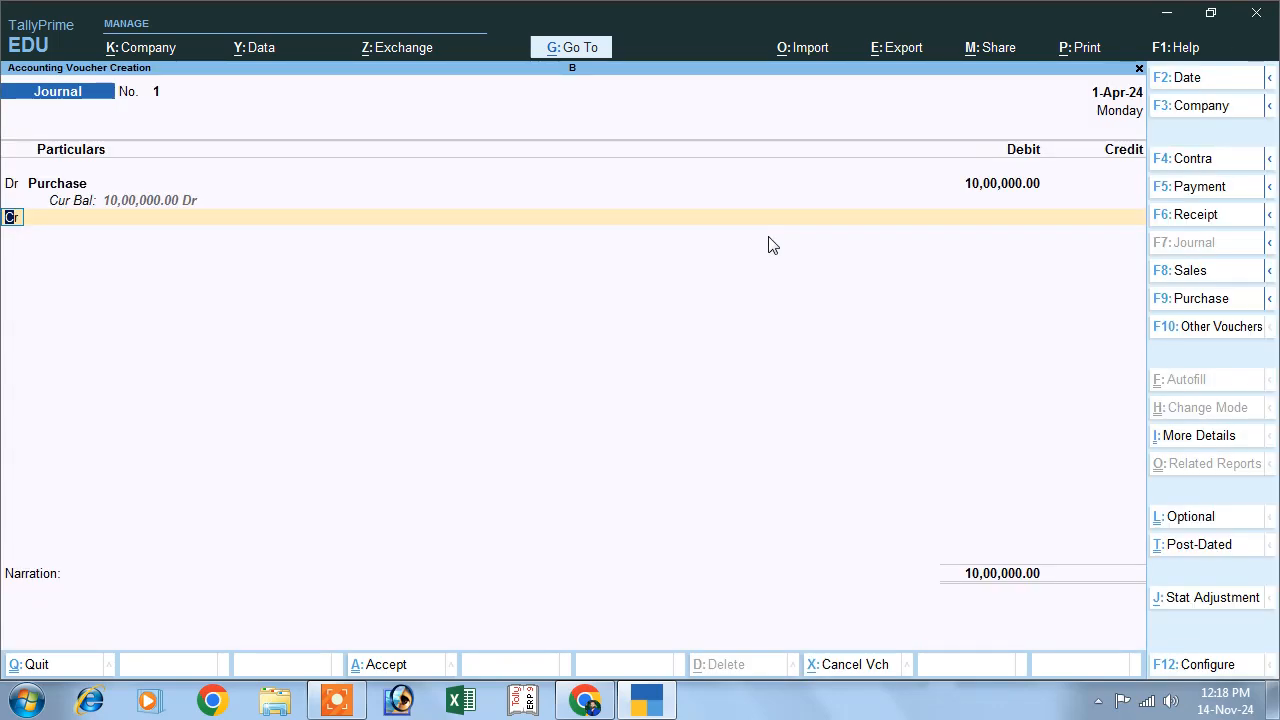
Step: Add a credit line for the Cash ledger, revealed from the extended ledger list, with the amount 500000
key(Return)
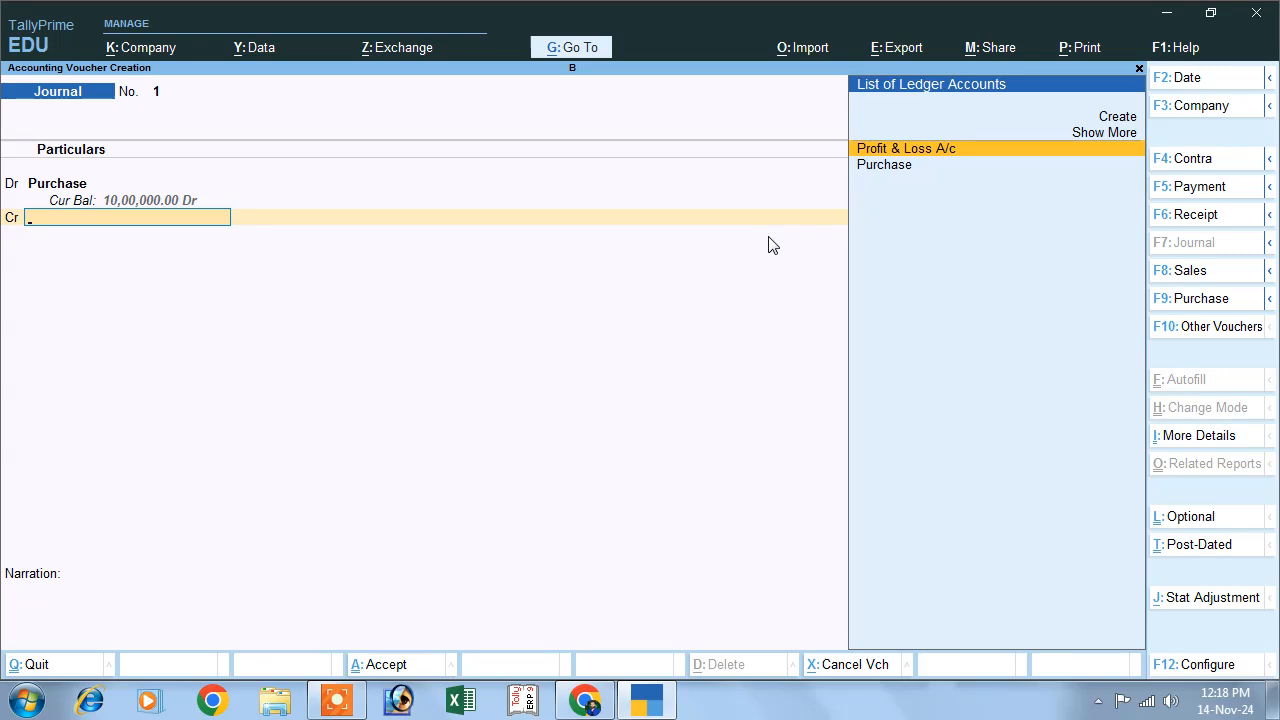
click(1086, 140)
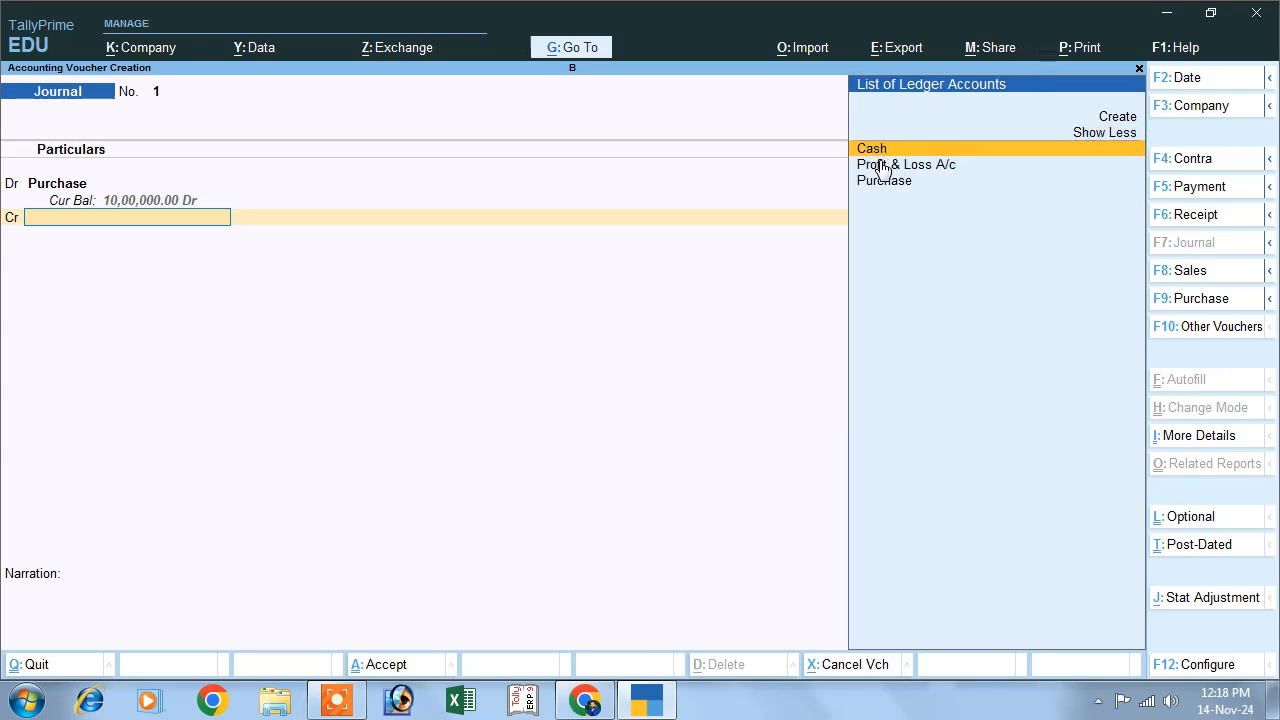
key(Return)
text(65)
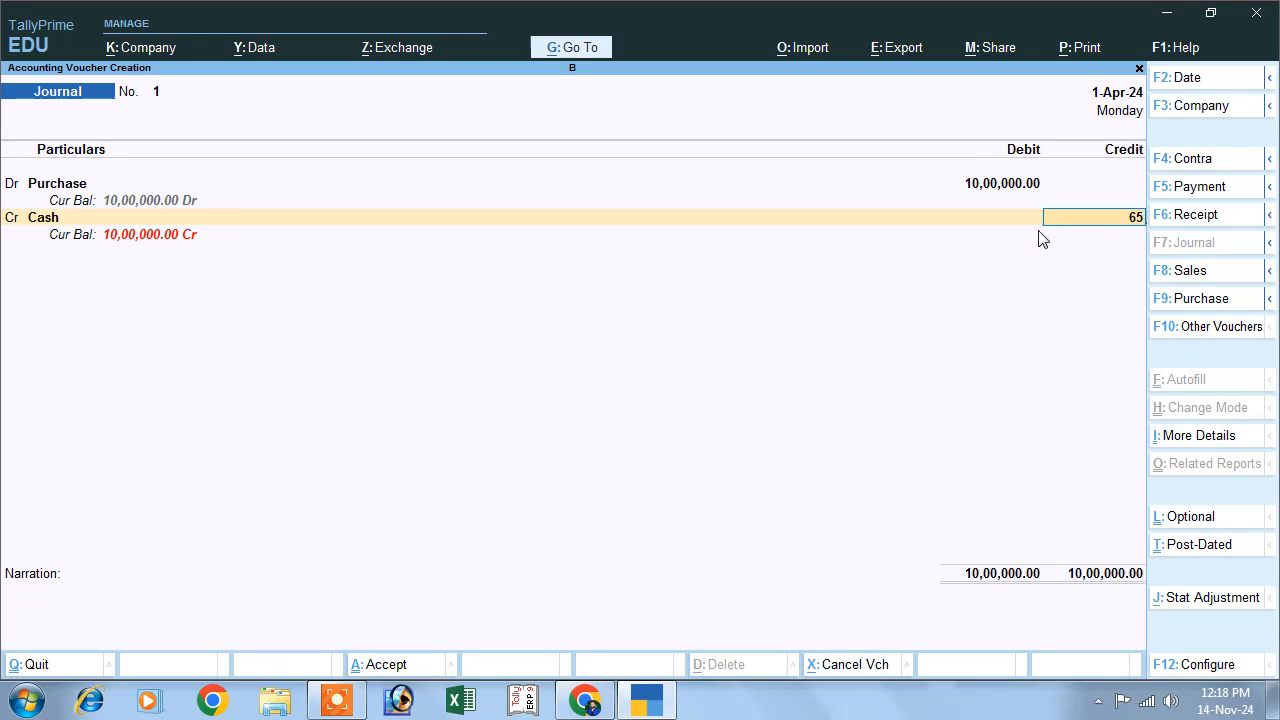
key(BackSpace)
key(BackSpace)
text(500000)
key(Return)
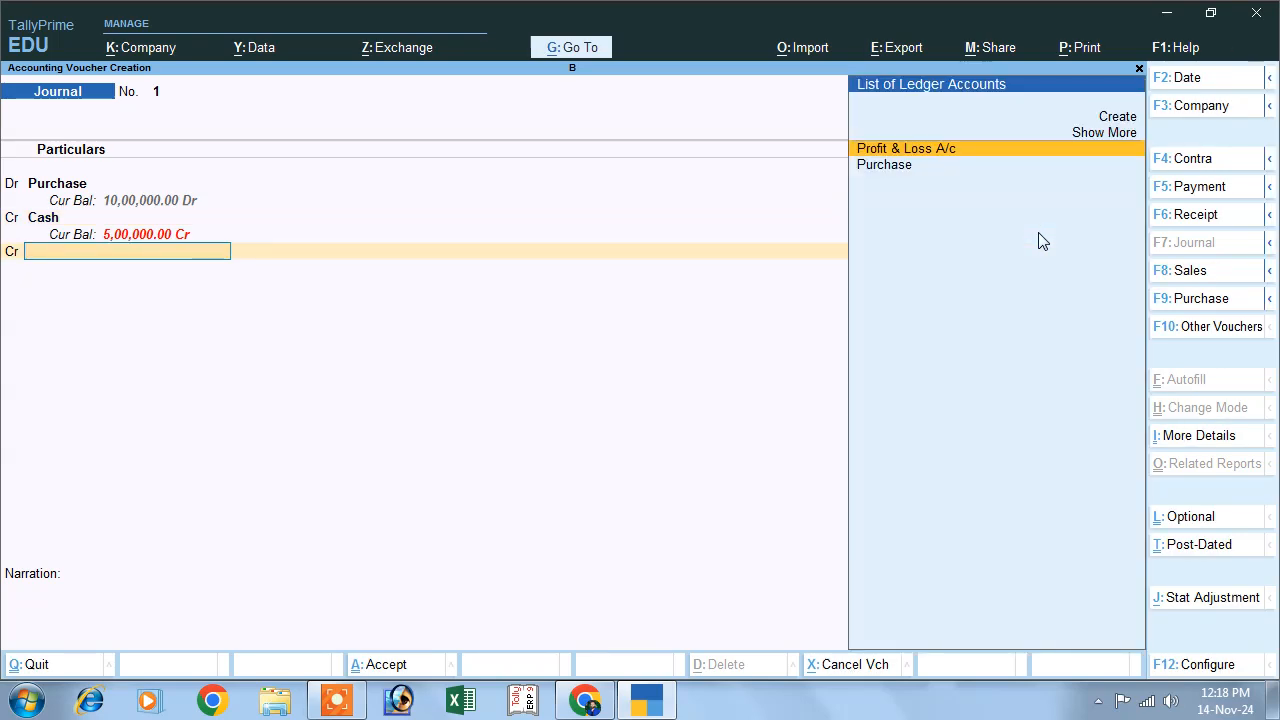
Step: Create a new ledger named Mr x for the second credit line and place it under Sundry Creditors
click(1111, 127)
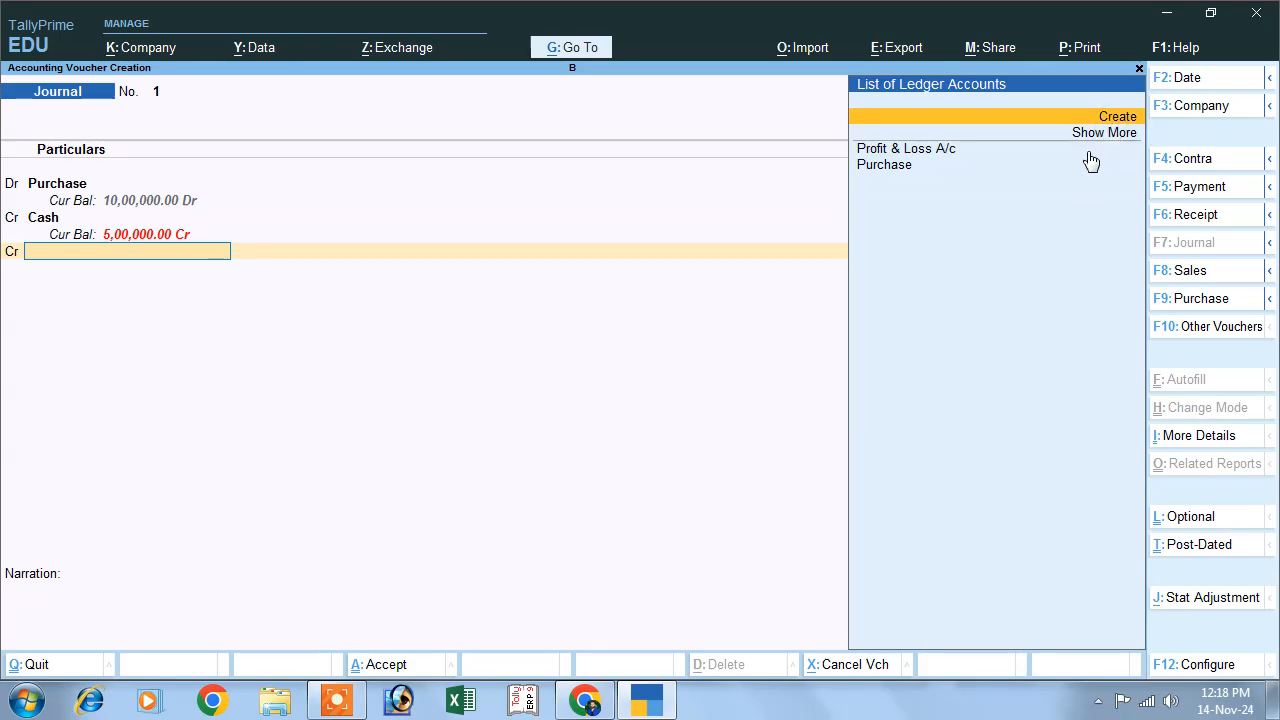
text(Mr x)
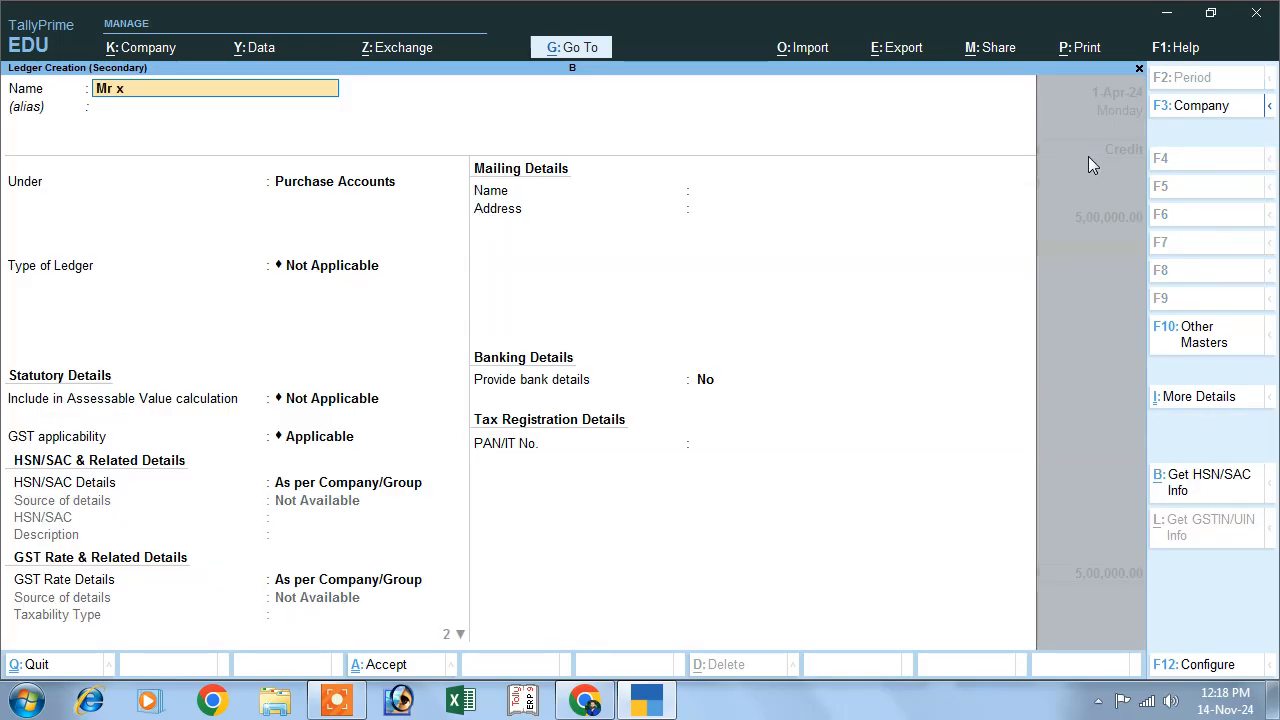
key(Return)
key(Return)
text(S)
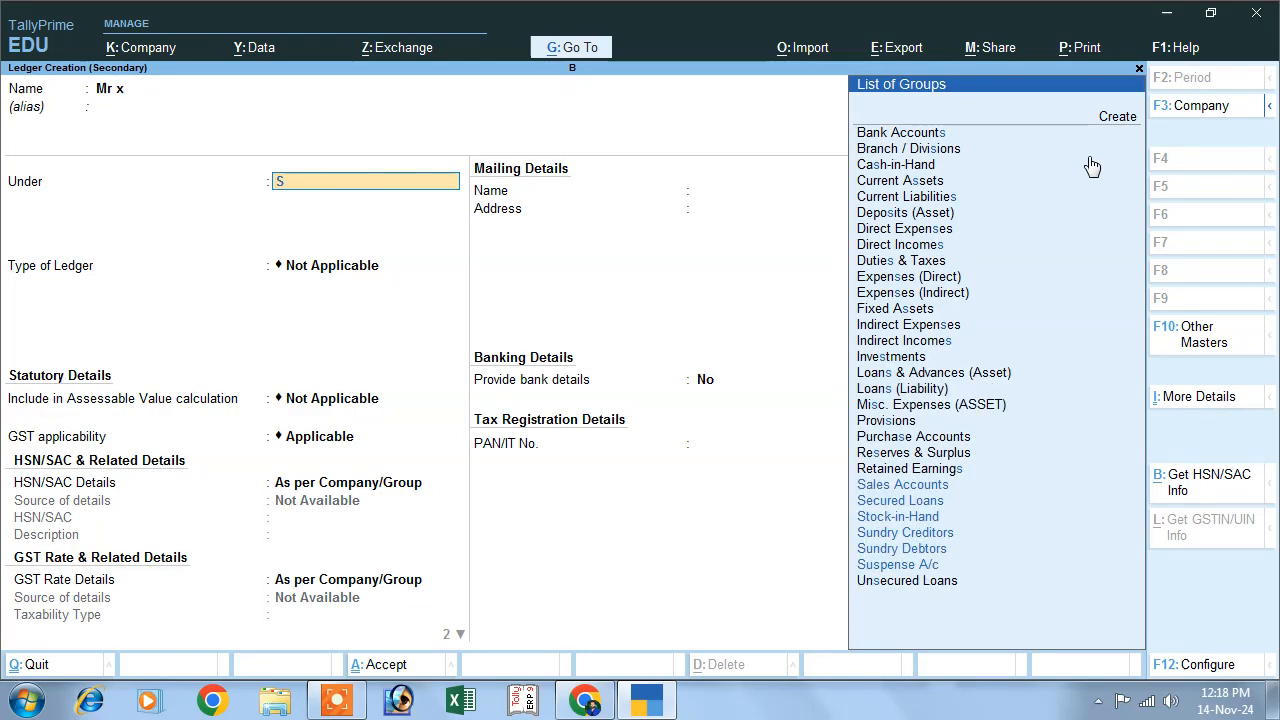
key(Down)
key(Down)
key(Return)
Step: Keep the remaining ledger details at their defaults, save the ledger and accept 5,00,000 as its credit amount in the voucher
key(Return)
key(Return)
key(Return)
key(Return)
key(Return)
key(Return)
key(Return)
key(Return)
key(Return)
key(Return)
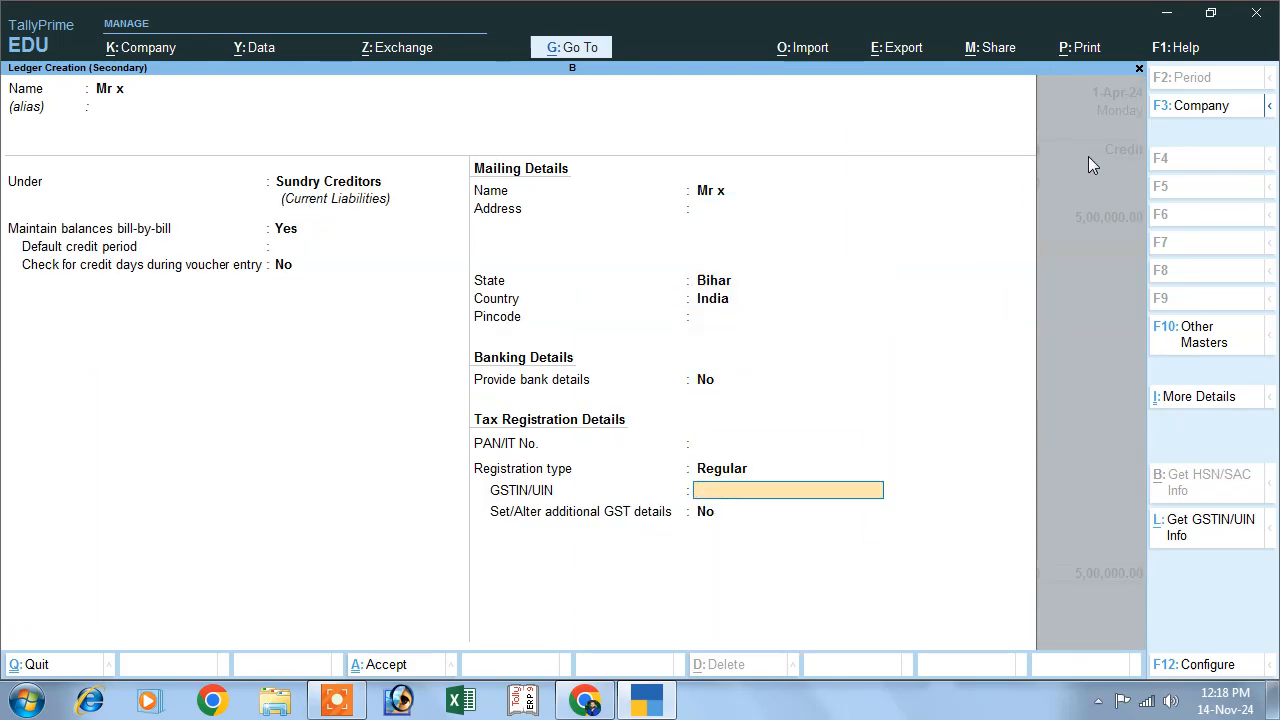
key(Return)
key(Return)
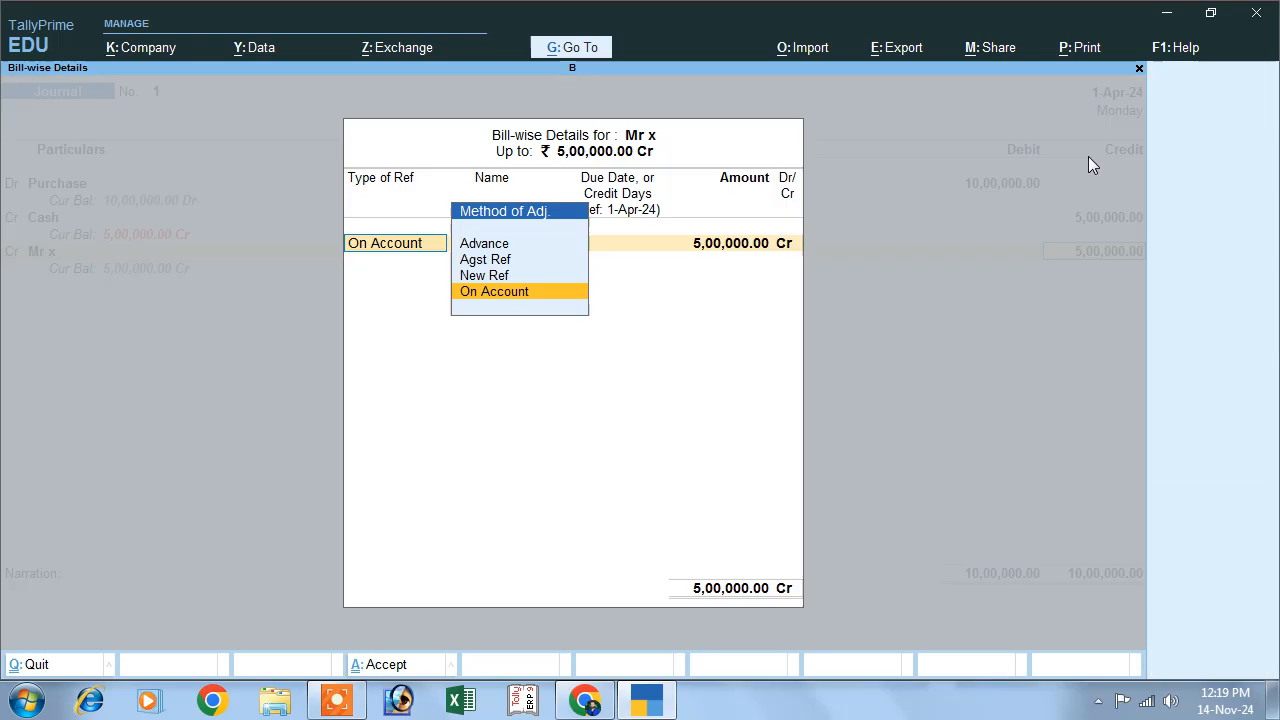
Step: Enter the bill-wise details as a New Ref named Mr x with 10 credit days for the full amount
key(Up)
key(Up)
key(Down)
key(Return)
text(M)
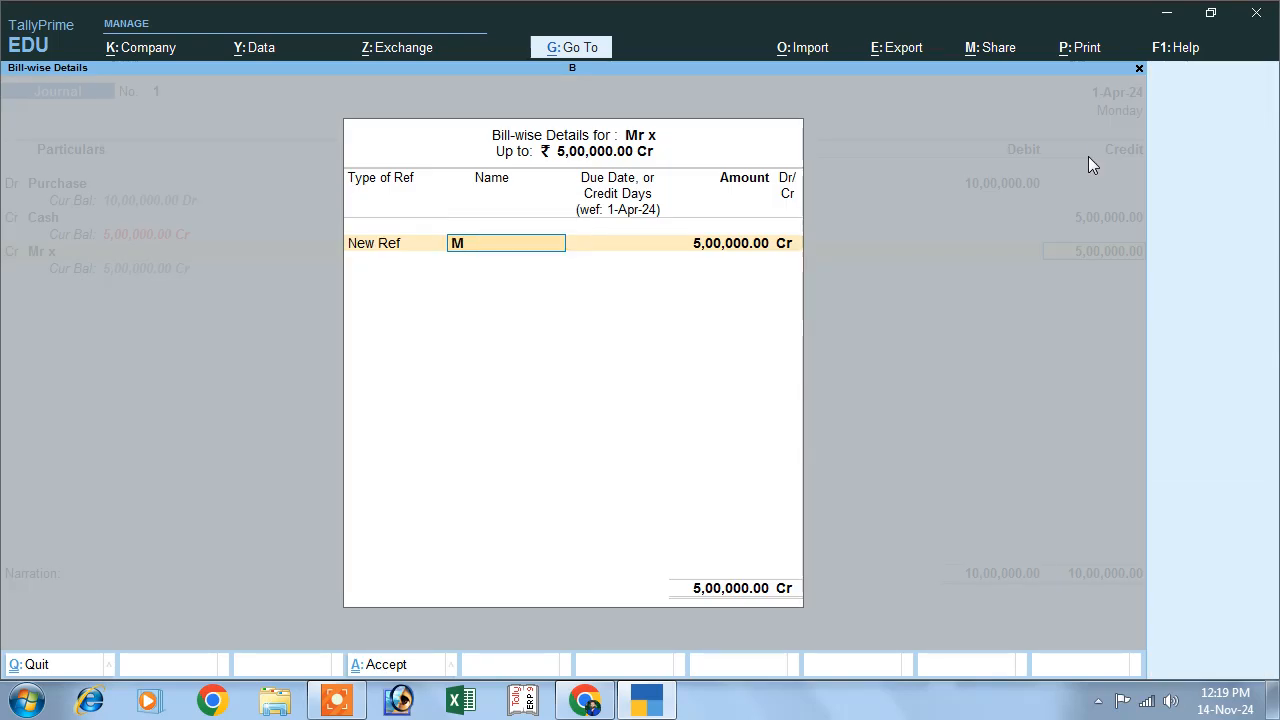
text(r x)
key(Return)
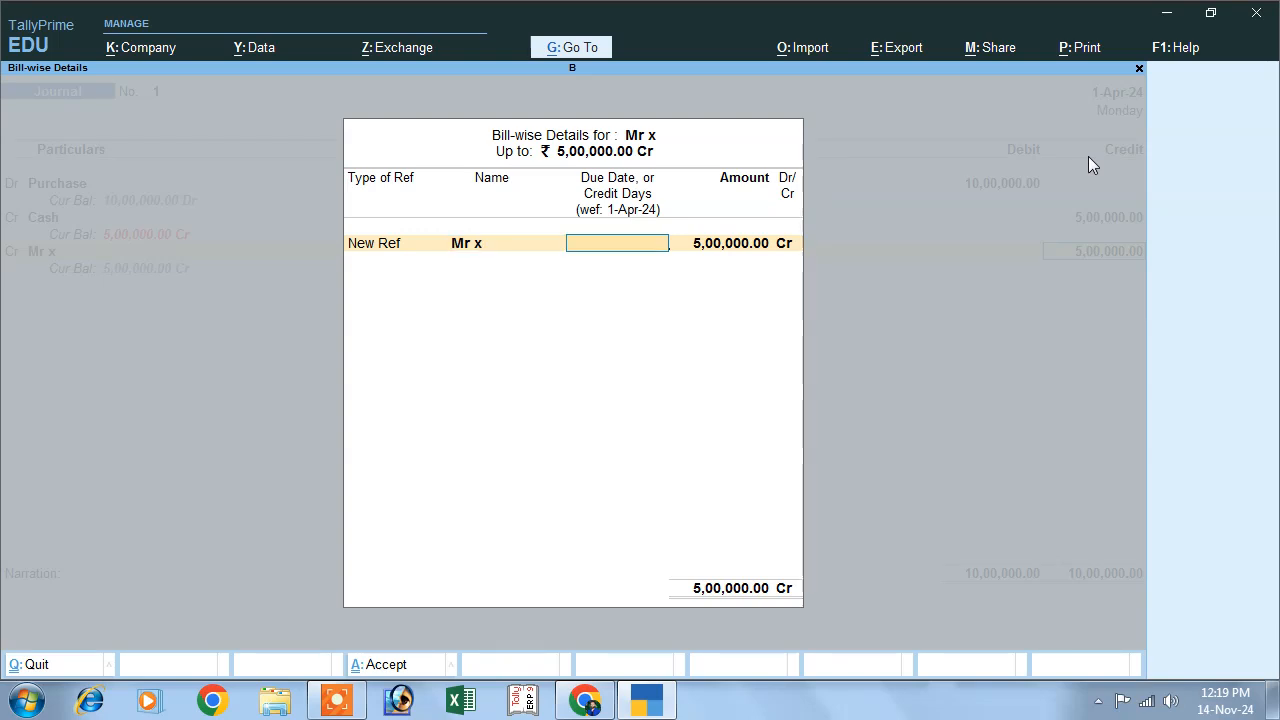
text(10)
key(Return)
key(Return)
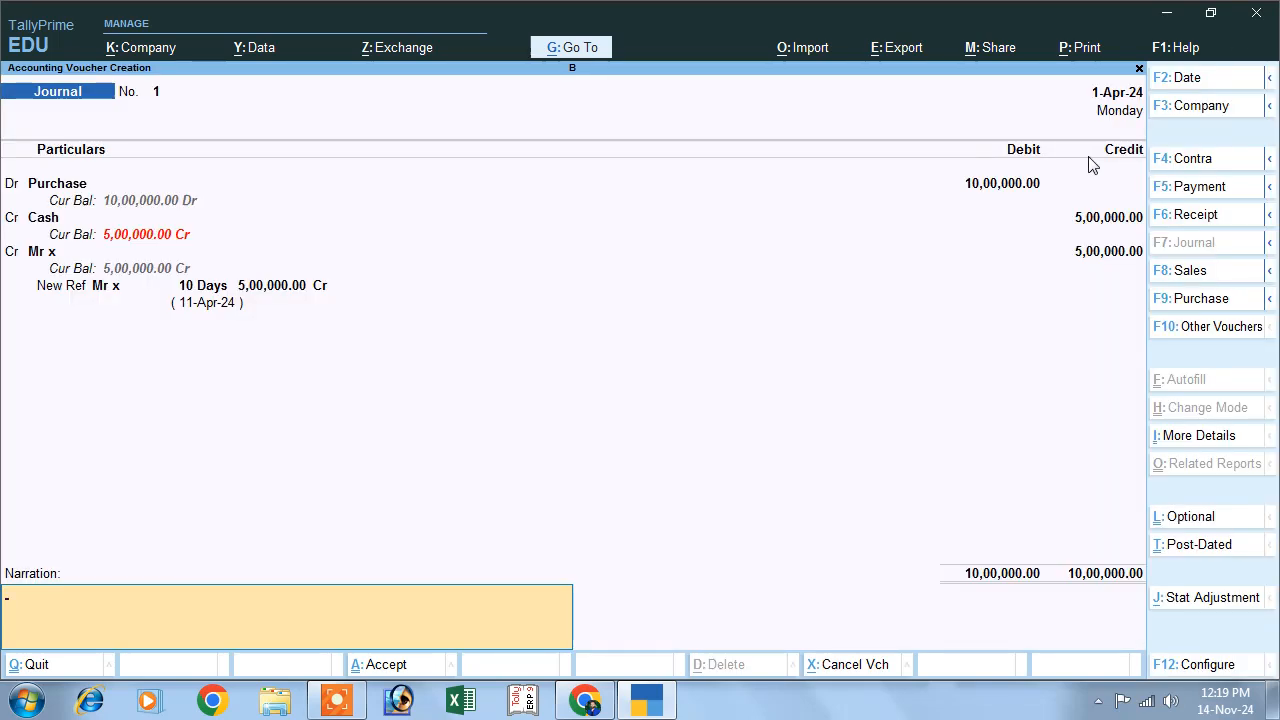
Step: Save the journal voucher with a blank narration and leave voucher creation
key(Return)
key(Return)
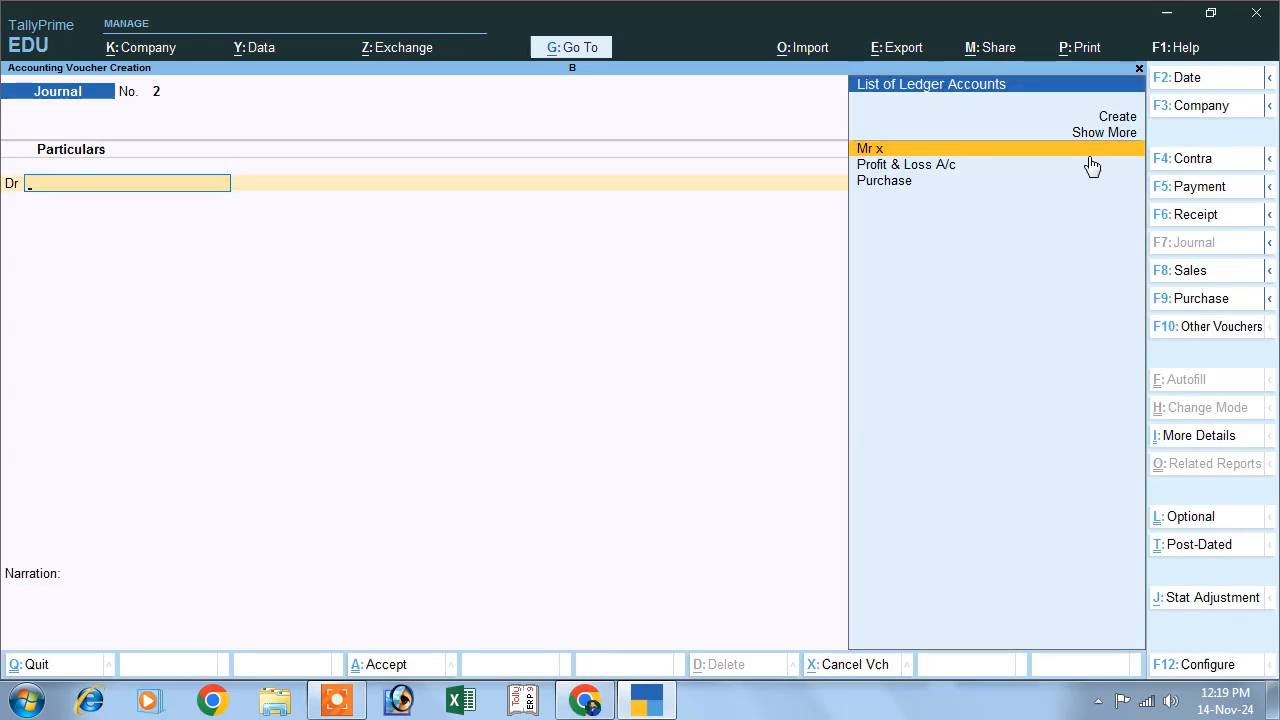
key(Escape)
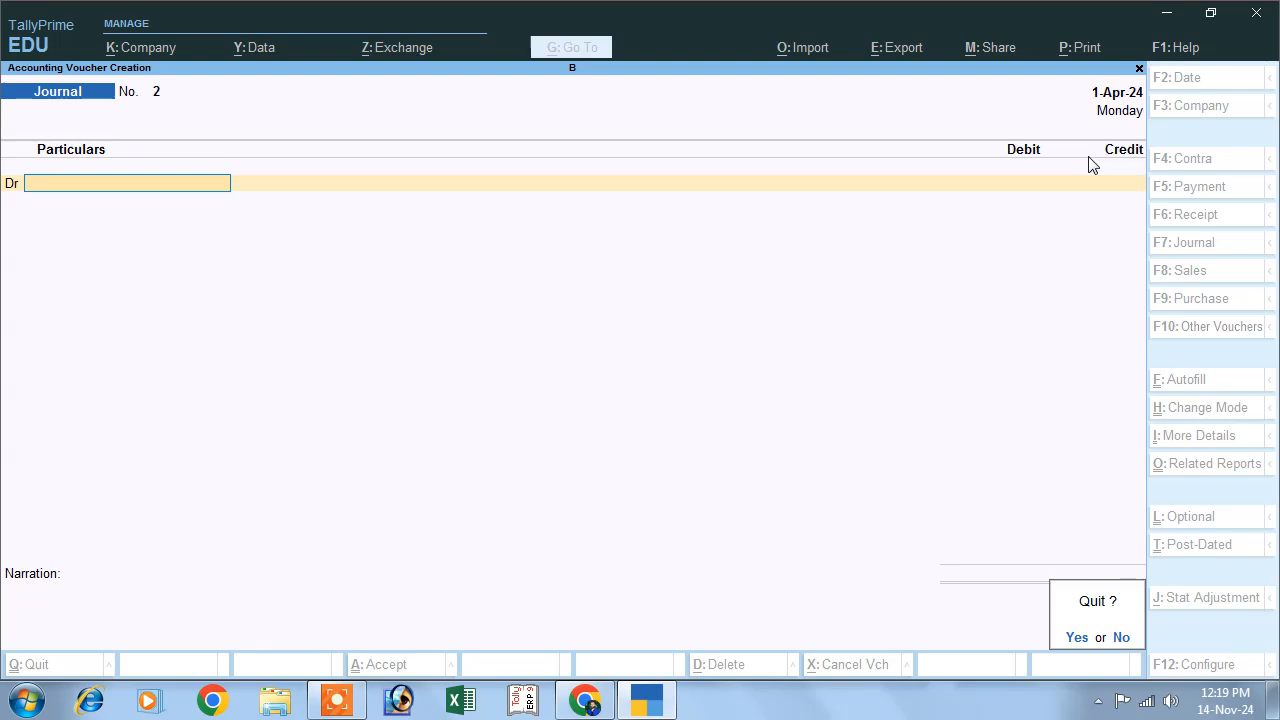
key(Return)
Step: Review the saved Purchase journal voucher from the Day Book and return to the Gateway of Tally
key(Down)
key(Return)
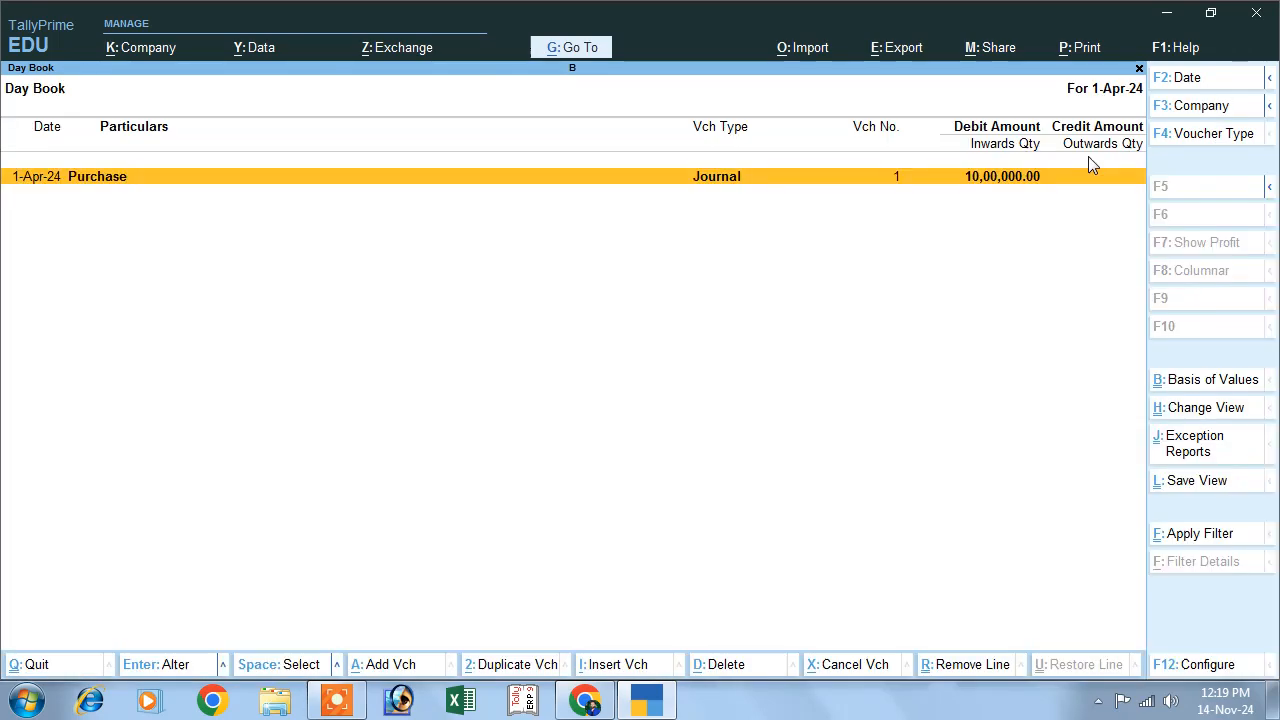
key(Return)
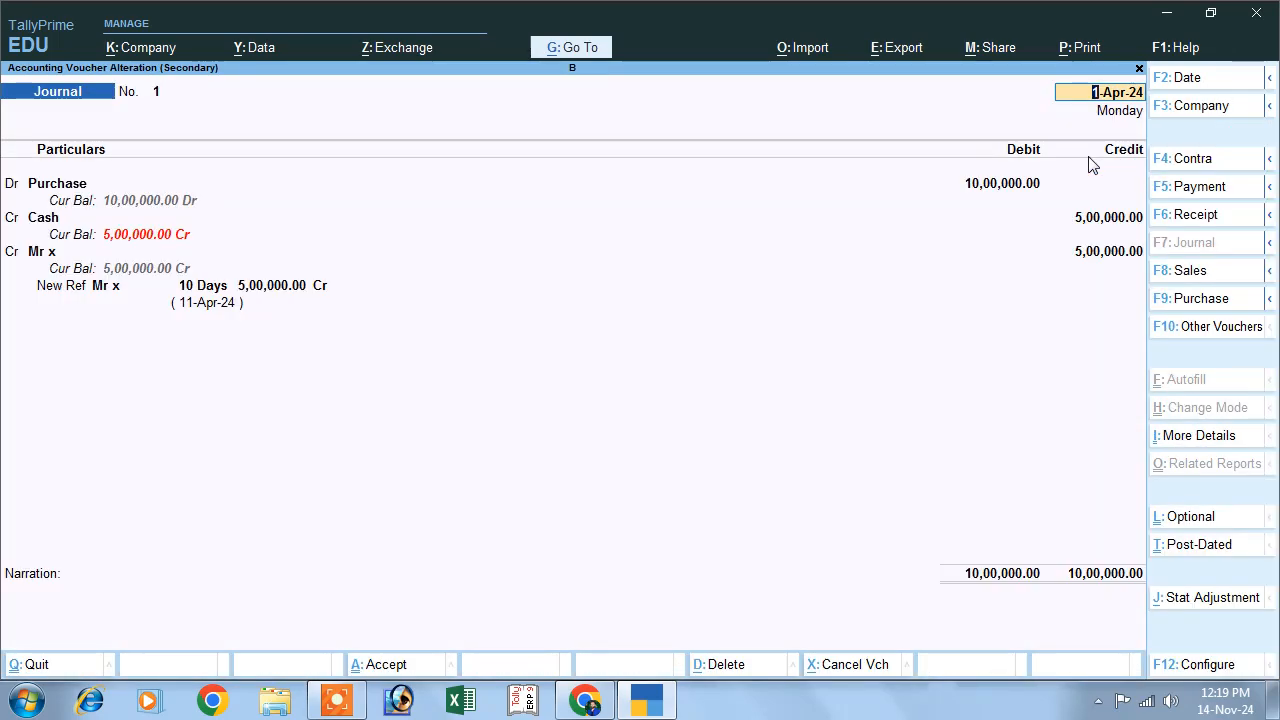
key(Escape)
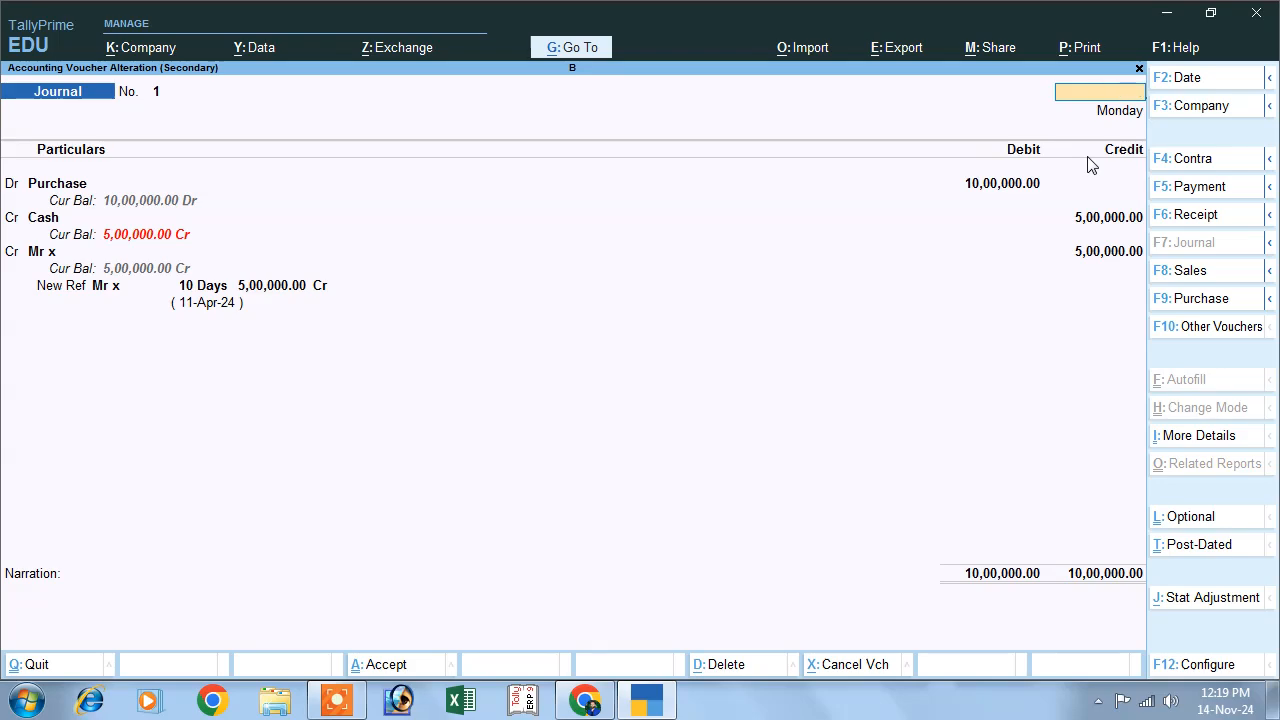
key(Escape)
key(Escape)
key(Escape)
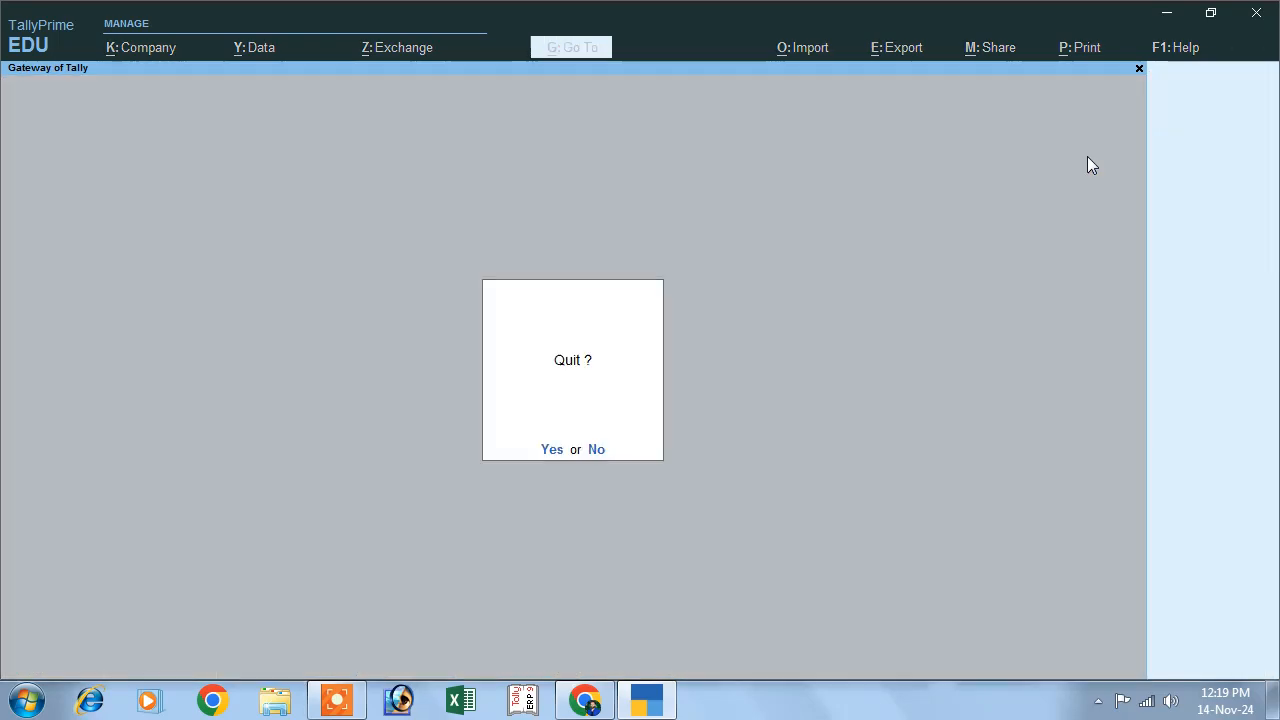
key(Escape)
Step: Open Account Books from the additional reports
key(Down)
key(Down)
key(Down)
key(Down)
key(Down)
key(Down)
key(Down)
key(Down)
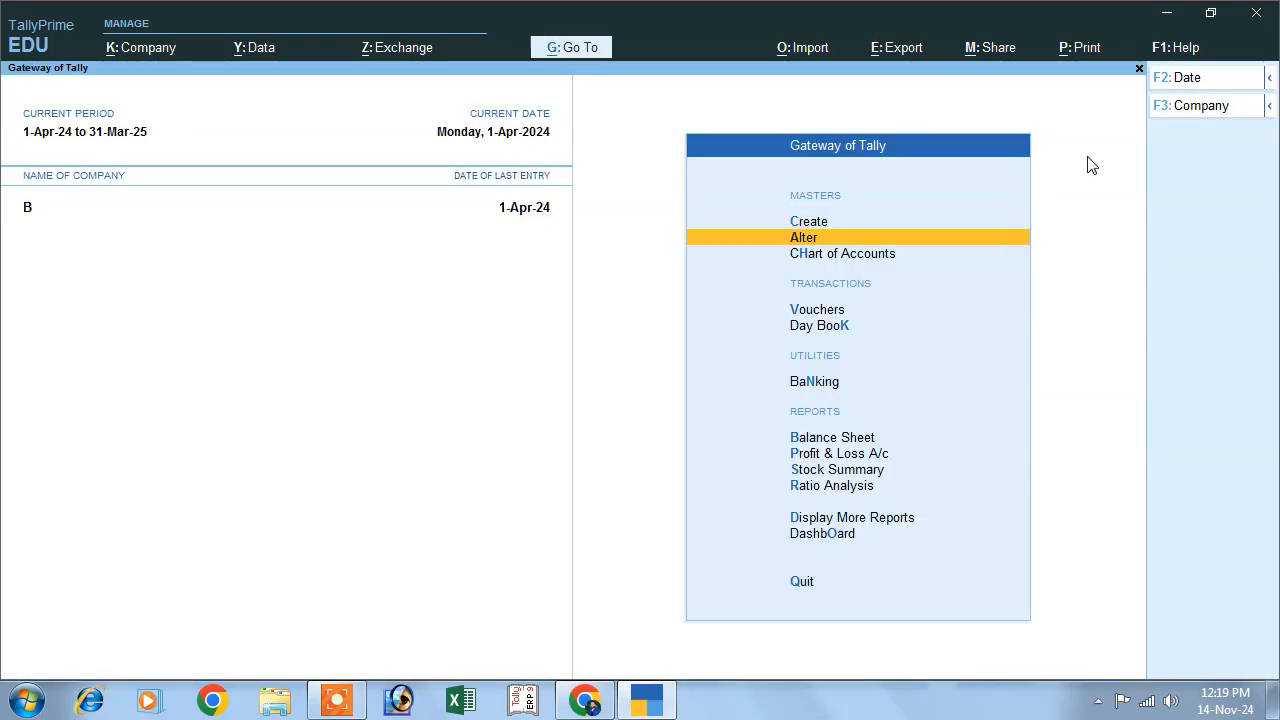
key(Down)
key(Down)
key(Down)
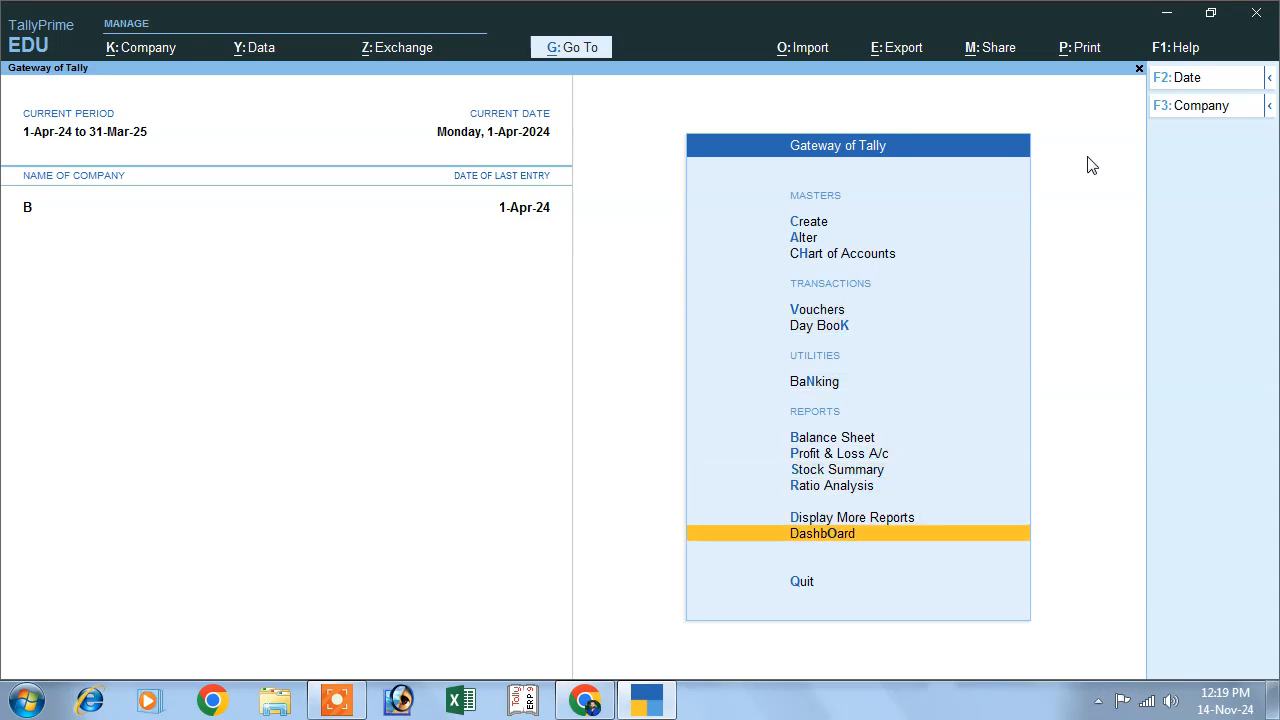
key(Up)
key(Return)
key(Down)
key(Down)
key(Down)
key(Down)
key(Return)
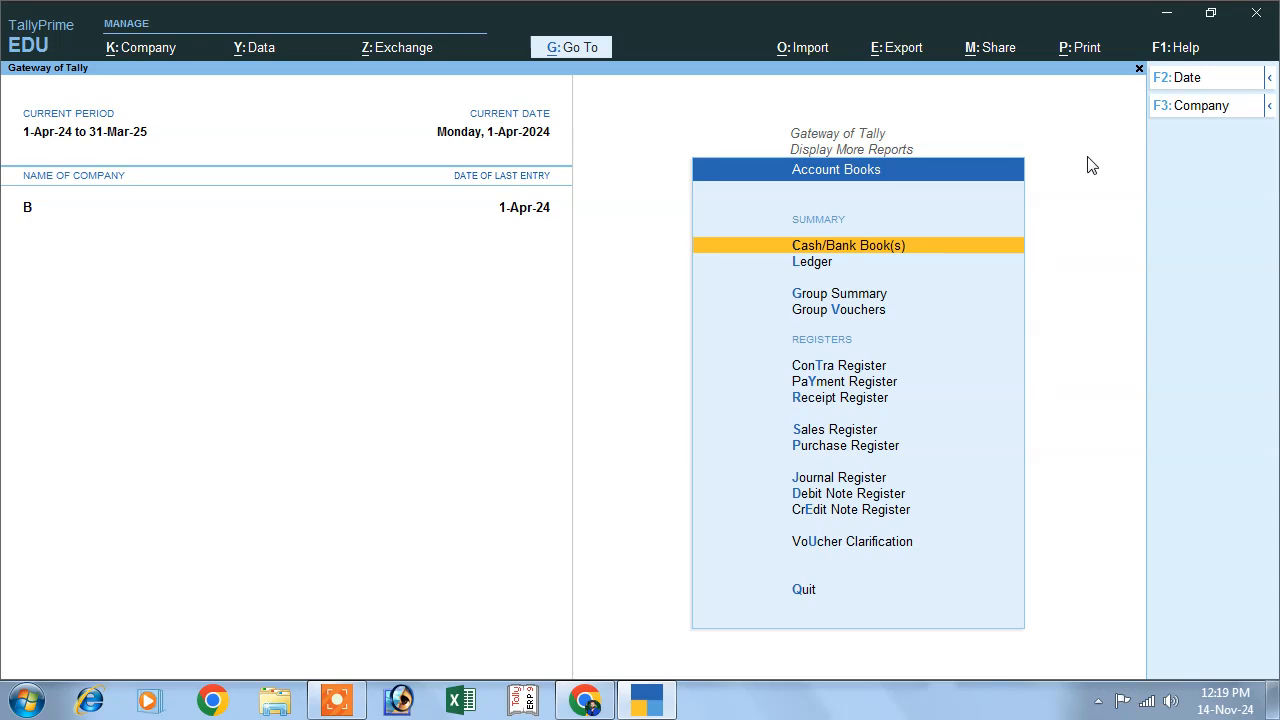
Step: Examine the ledger vouchers of Mr x and return to the Gateway of Tally
key(l)
key(Down)
key(Down)
key(Up)
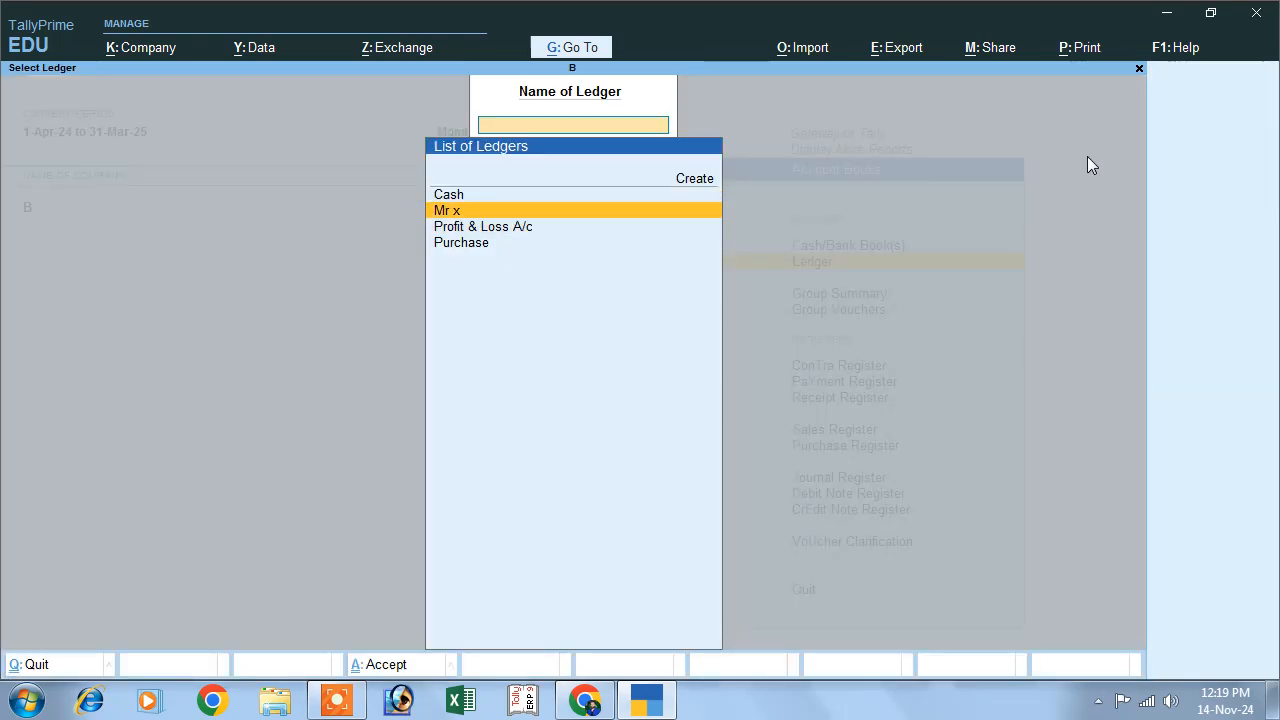
key(Return)
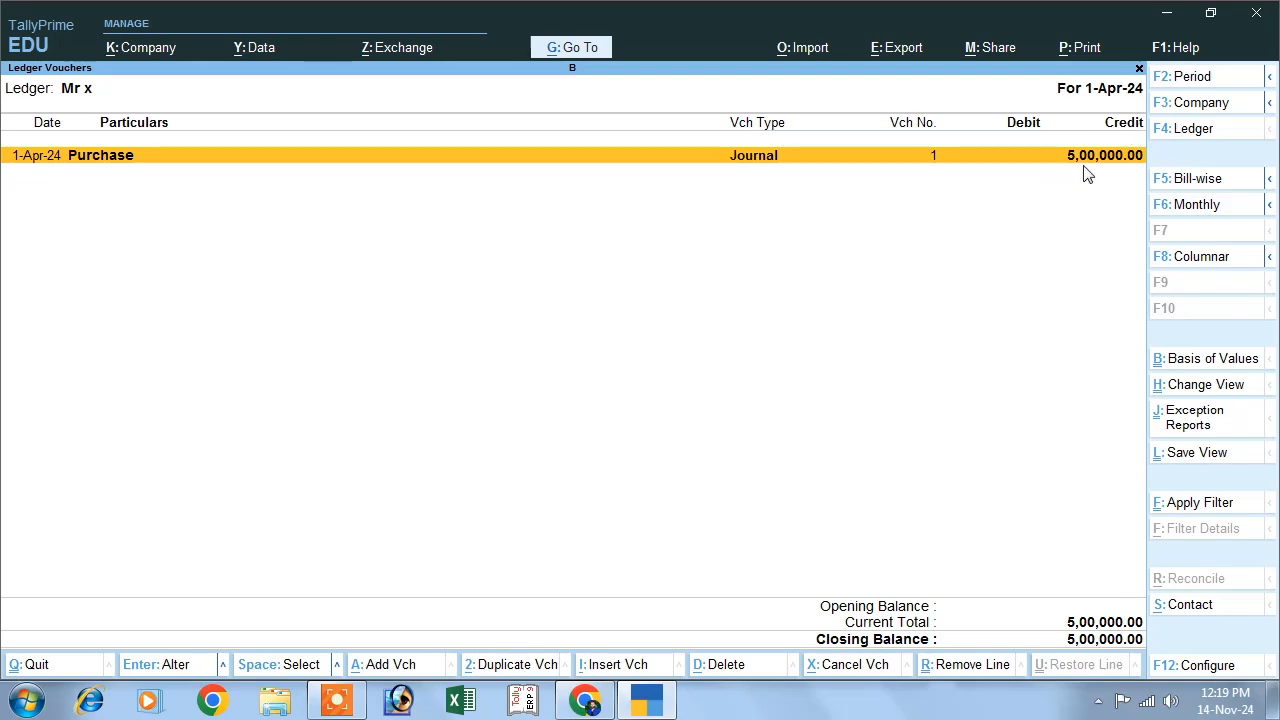
key(Escape)
key(Escape)
key(Escape)
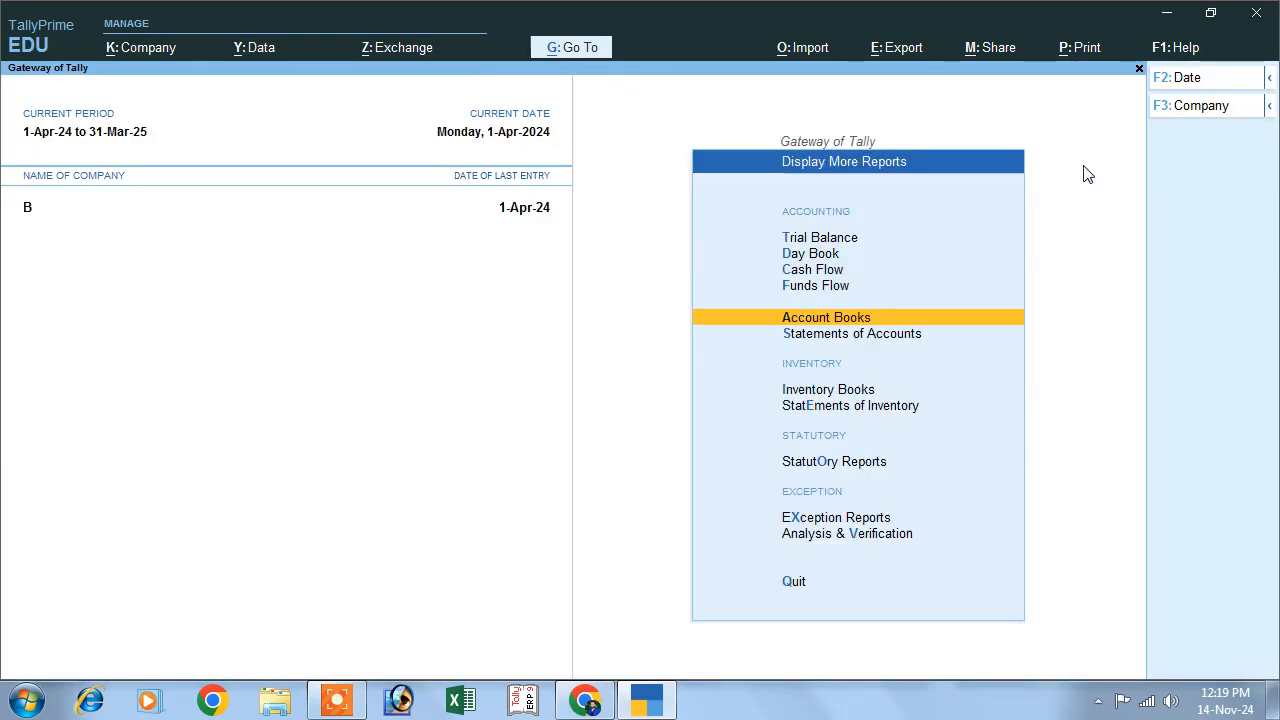
key(Escape)
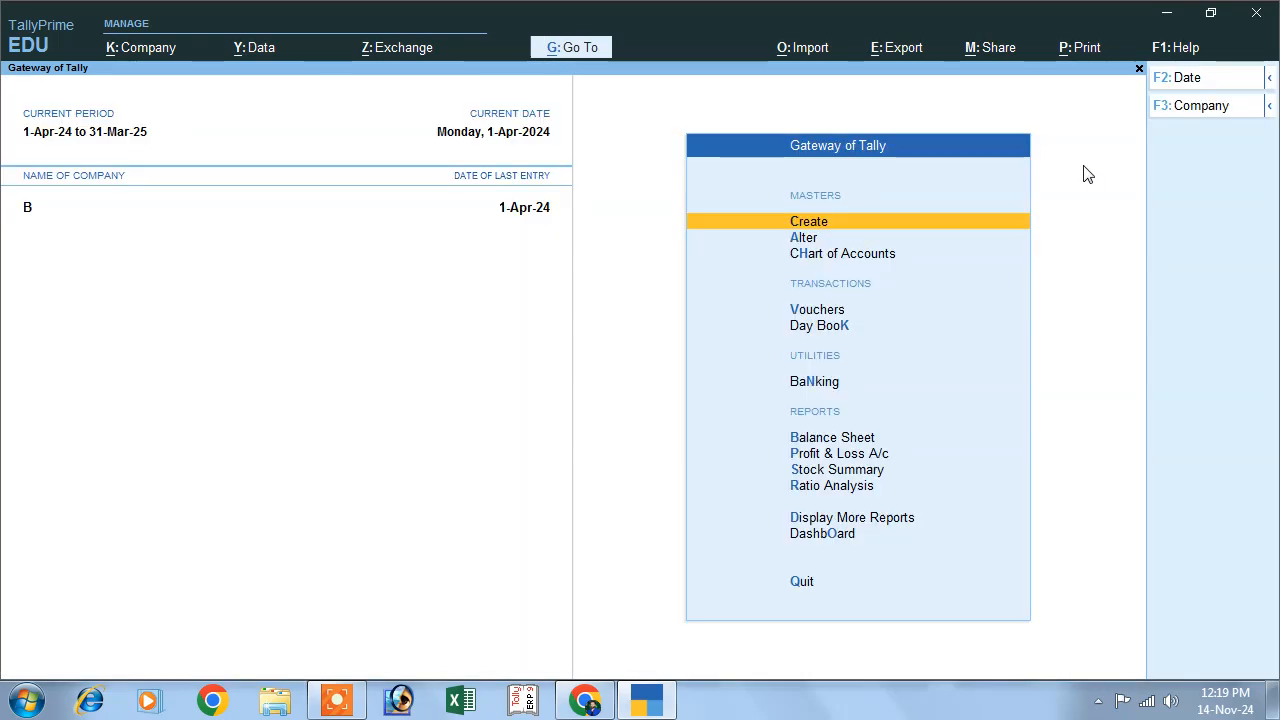